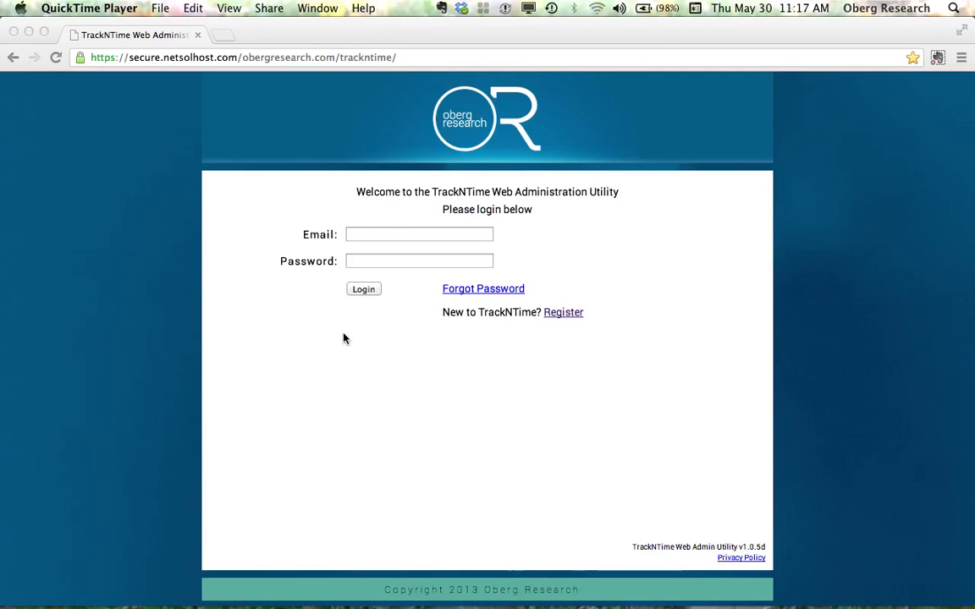
pyautogui.click(562, 316)
pyautogui.click(556, 316)
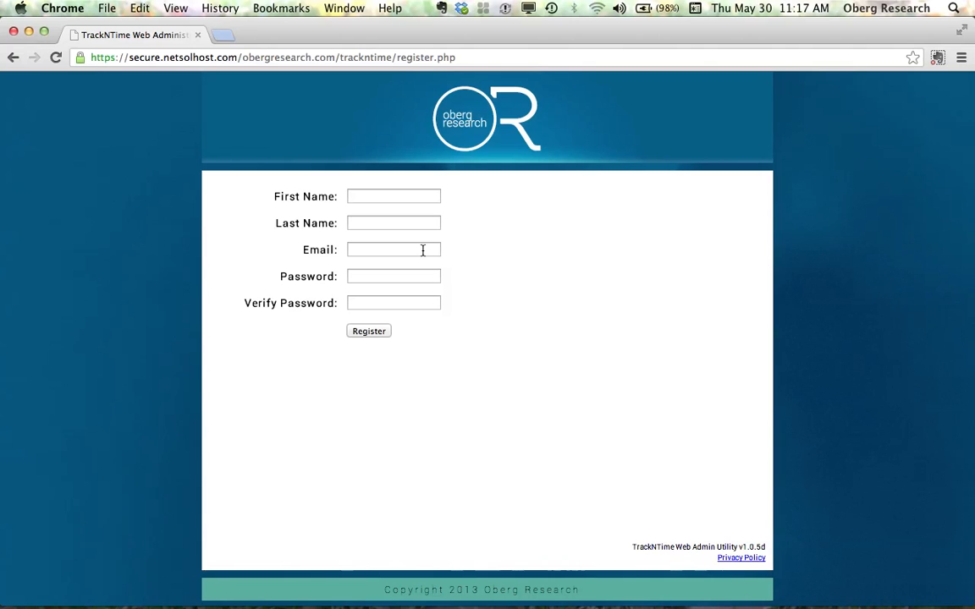
pyautogui.click(12, 58)
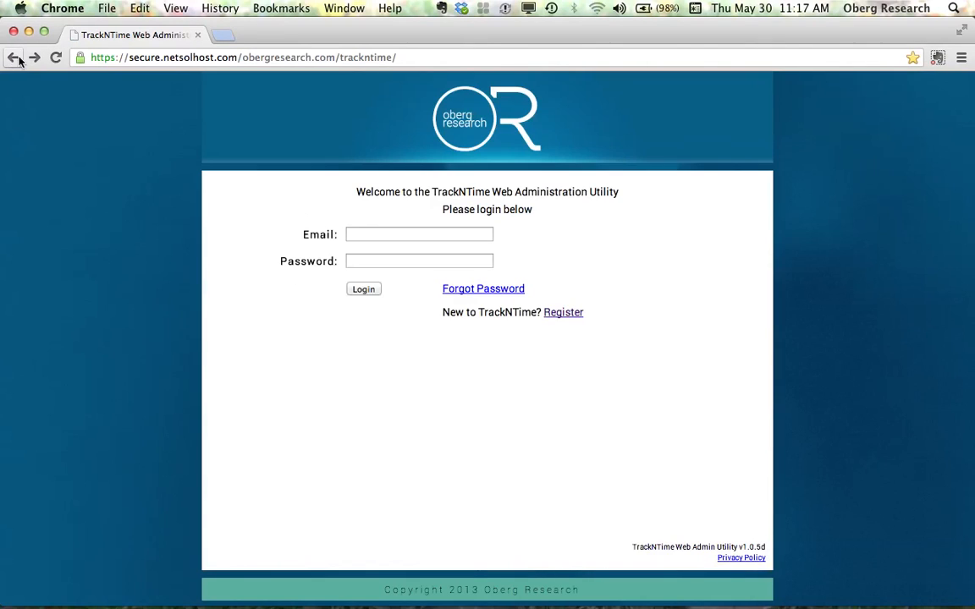
# - Log in with the account e-mail address and password
pyautogui.click(364, 234)
pyautogui.write('oberg')
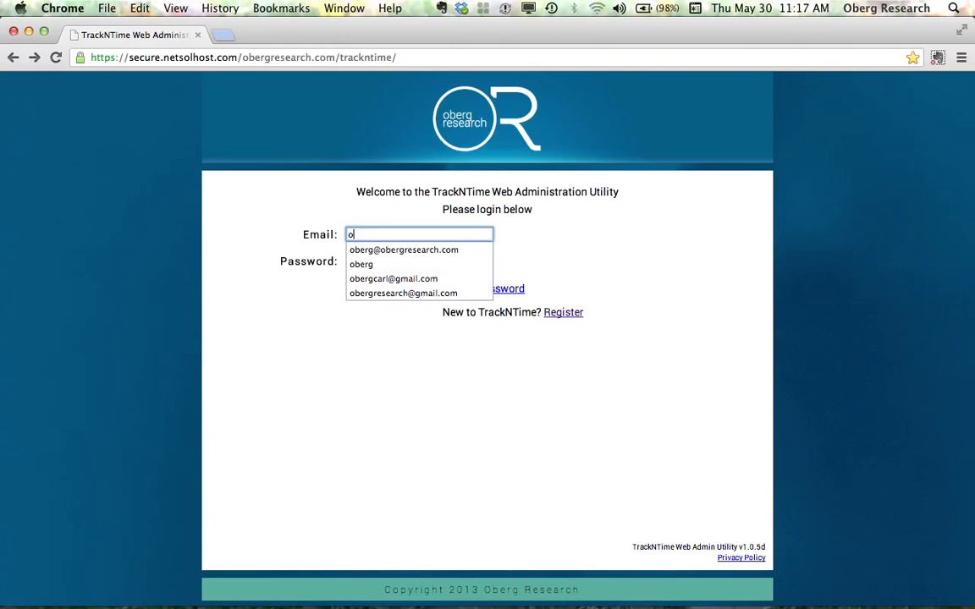
pyautogui.click(395, 251)
pyautogui.press('Tab')
pyautogui.write('•••••••')
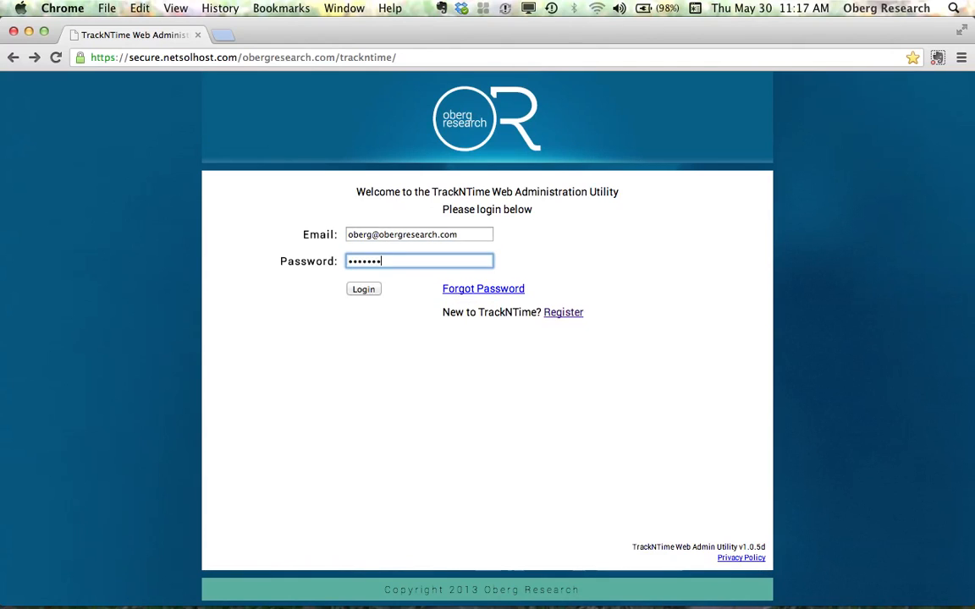
pyautogui.write('••')
pyautogui.click(377, 290)
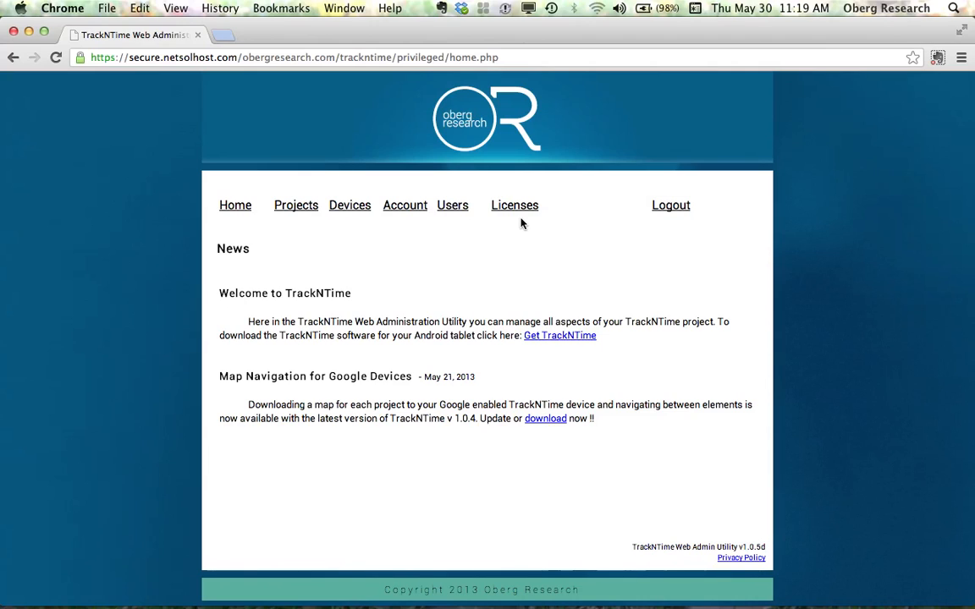
# - Open project management and create an active project named ATL History Museum with description ATL History Museum
pyautogui.click(293, 212)
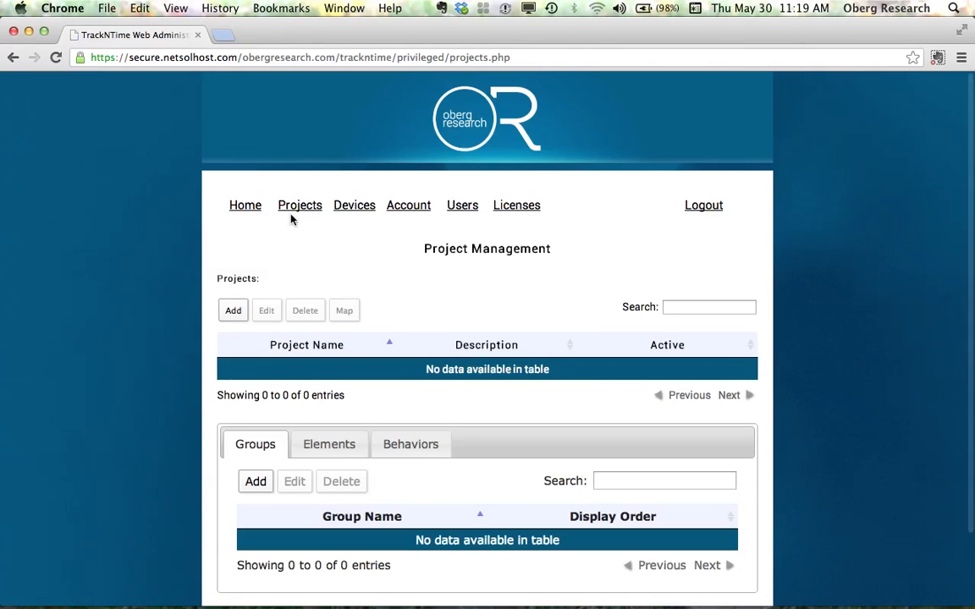
pyautogui.scroll(-2, 283, 231)
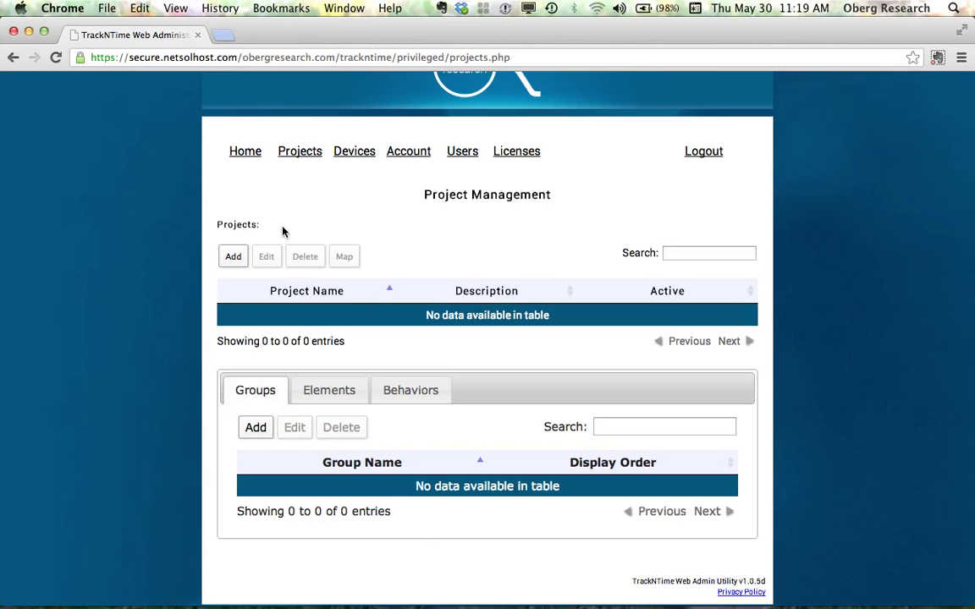
pyautogui.scroll(-1, 283, 231)
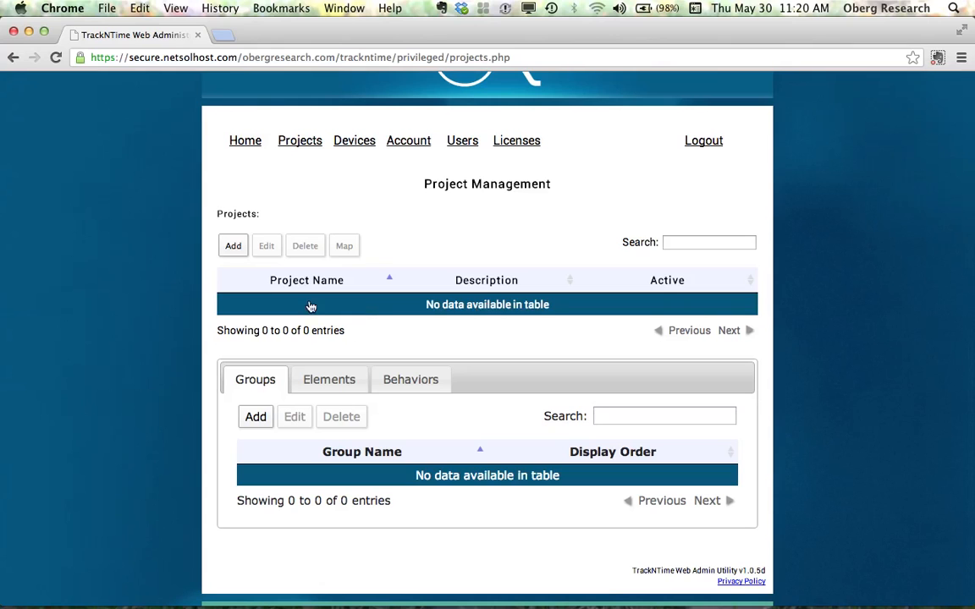
pyautogui.click(227, 250)
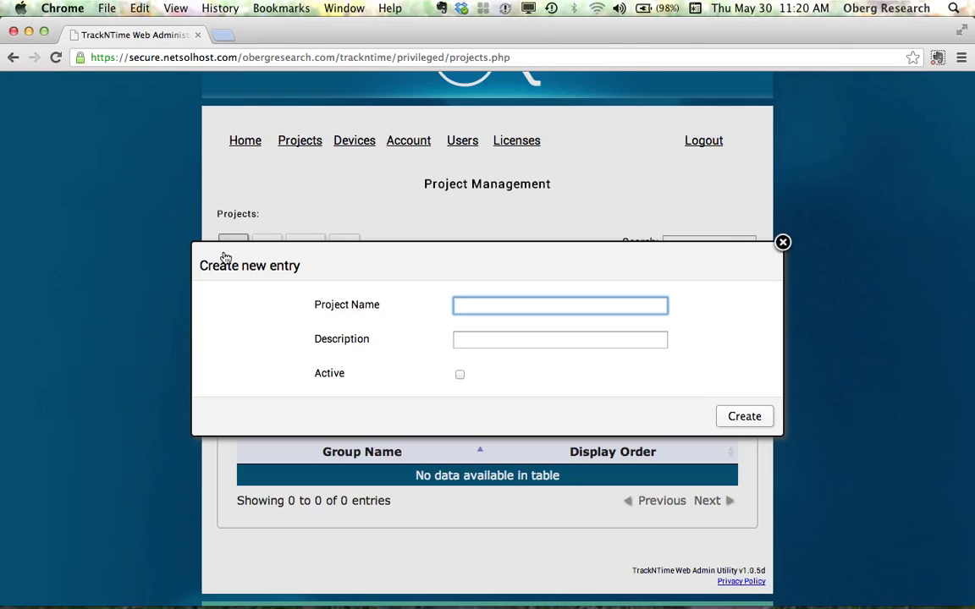
pyautogui.write('ATL History Museum')
pyautogui.press('Tab')
pyautogui.write('ATL H')
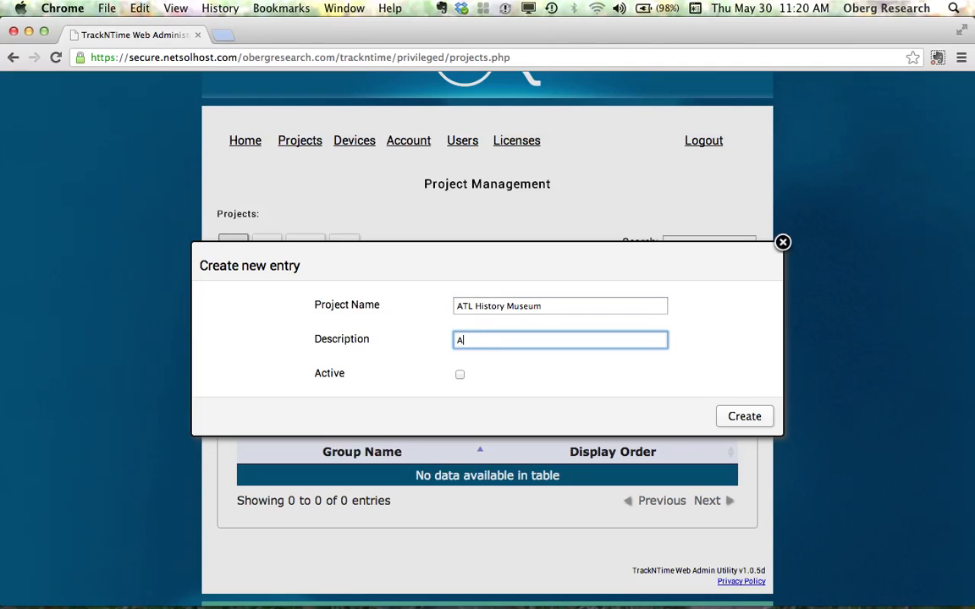
pyautogui.write('istory Museum')
pyautogui.click(459, 375)
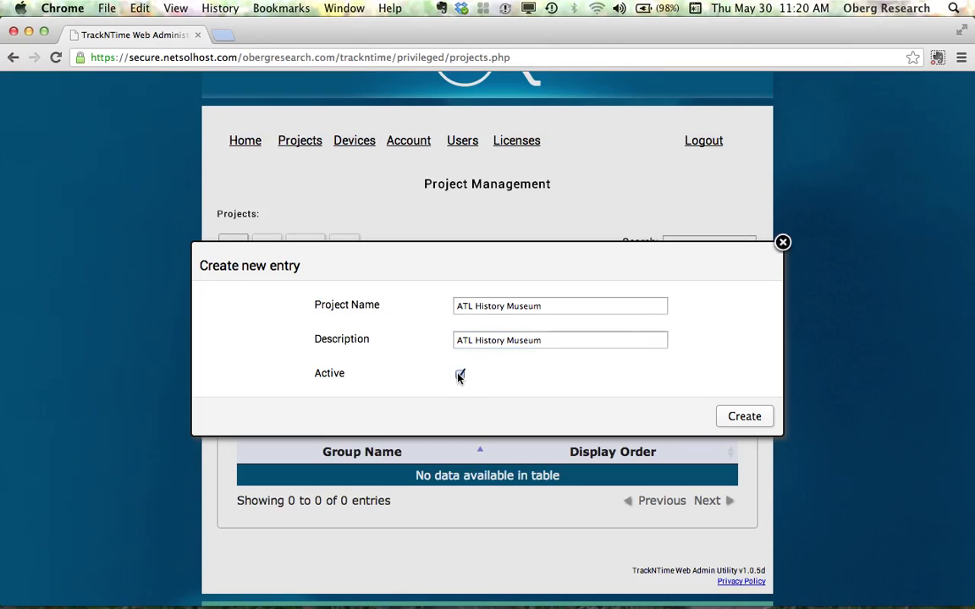
pyautogui.click(736, 420)
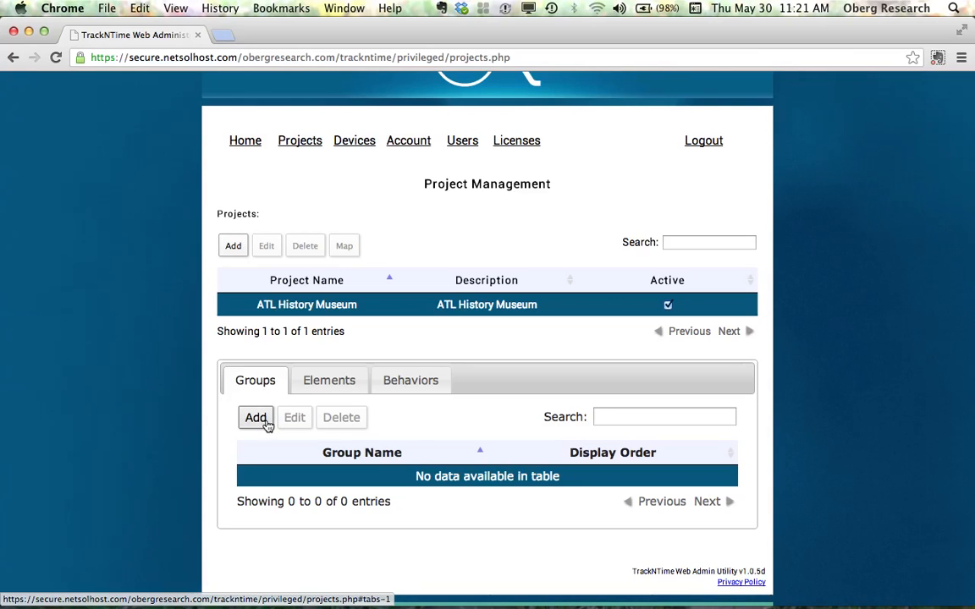
# - Try to add a group named 1830-Civil War with display order 1, then close the dialog
pyautogui.click(256, 419)
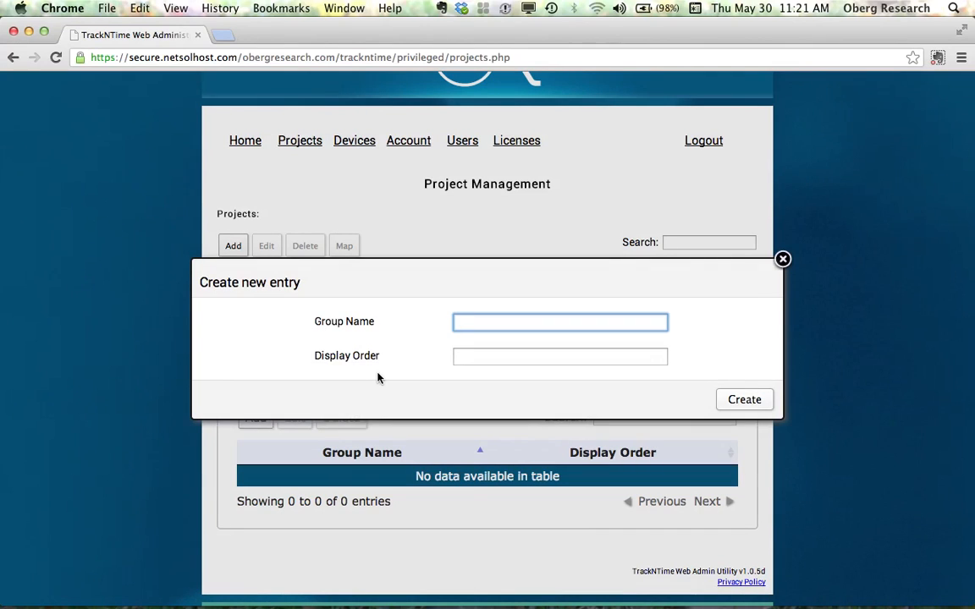
pyautogui.write('1830-')
pyautogui.write('Cov')
pyautogui.press('BackSpace')
pyautogui.press('BackSpace')
pyautogui.write('ivil War')
pyautogui.click(477, 365)
pyautogui.click(477, 357)
pyautogui.write('1')
pyautogui.click(748, 405)
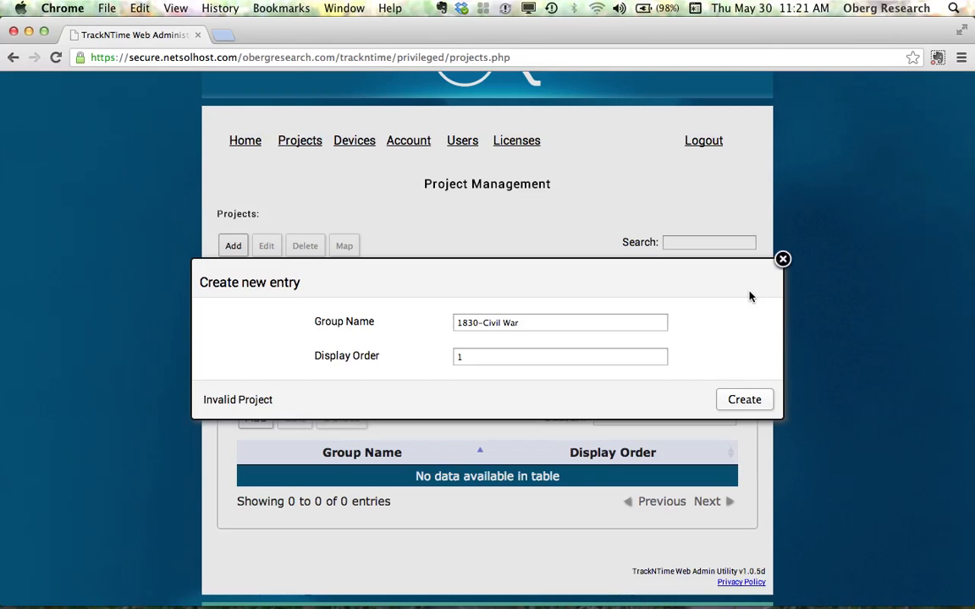
pyautogui.click(783, 260)
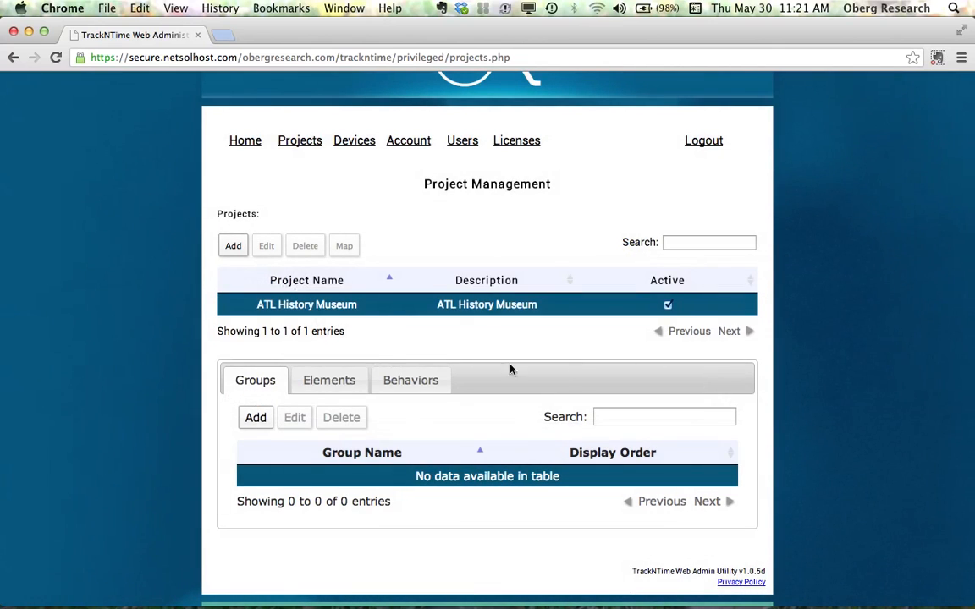
# - Select the ATL History Museum project and add a group named 1830-Civil War with display order 1
pyautogui.click(435, 314)
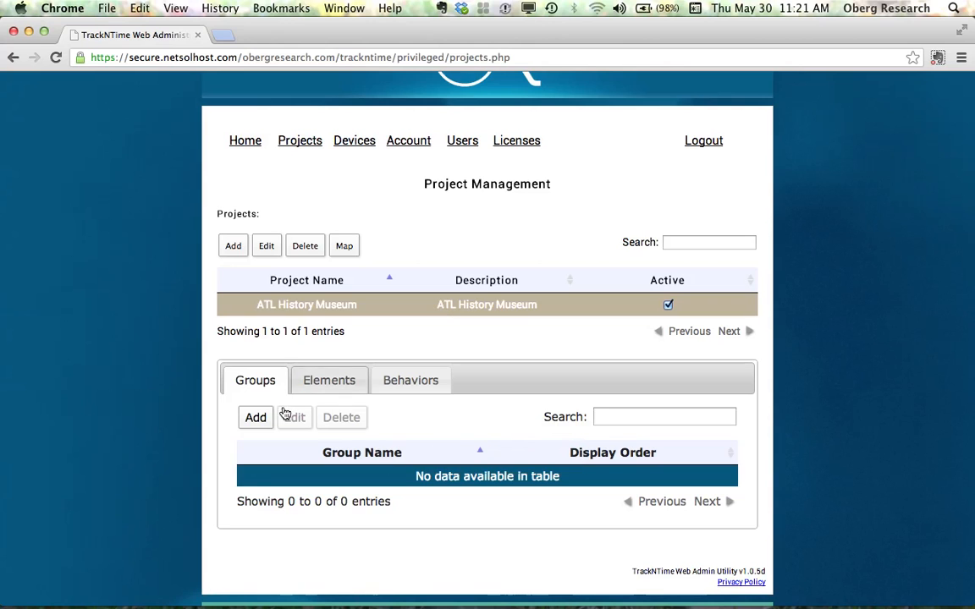
pyautogui.click(256, 418)
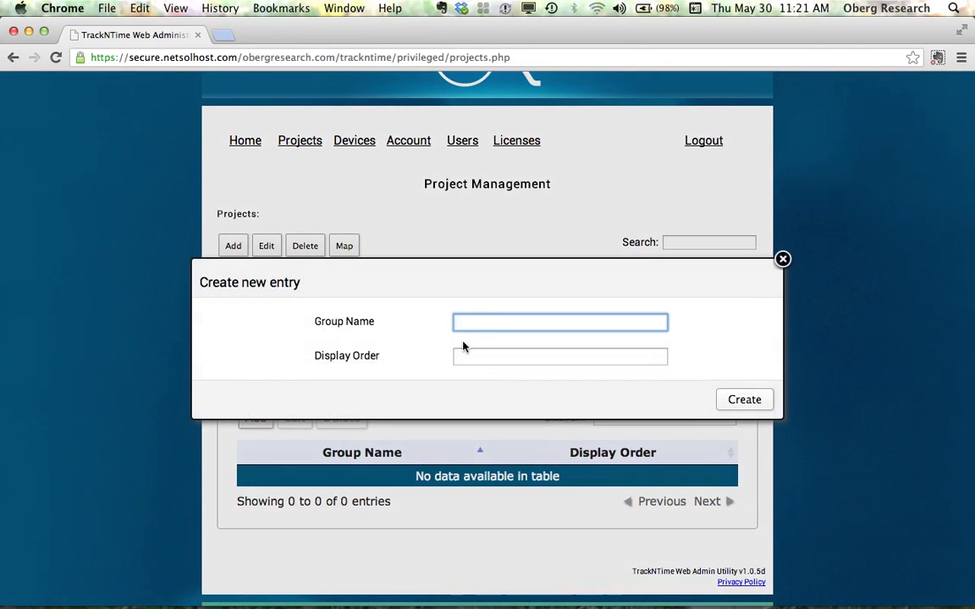
pyautogui.write('1830-Civil War')
pyautogui.press('Tab')
pyautogui.write('1')
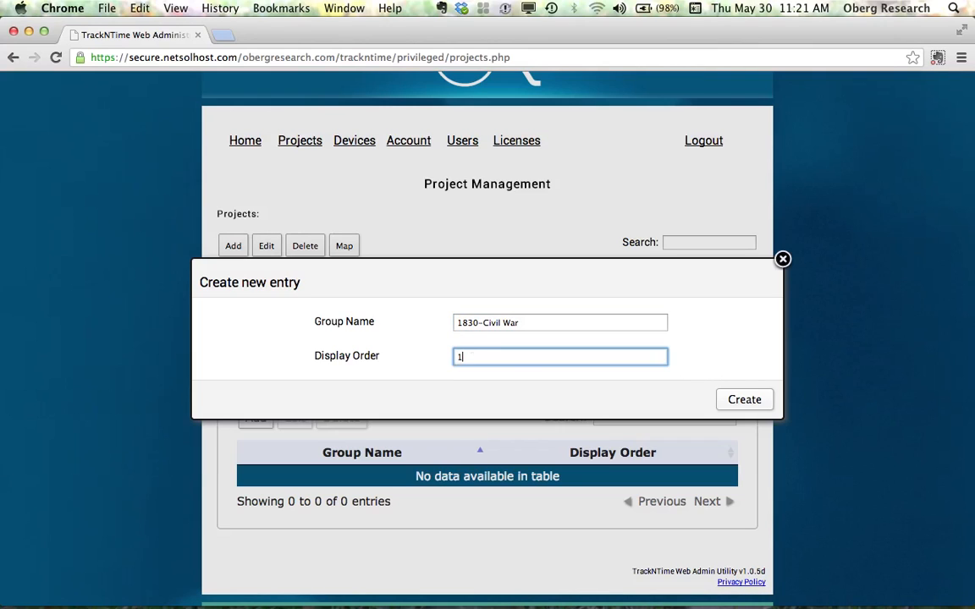
pyautogui.click(743, 399)
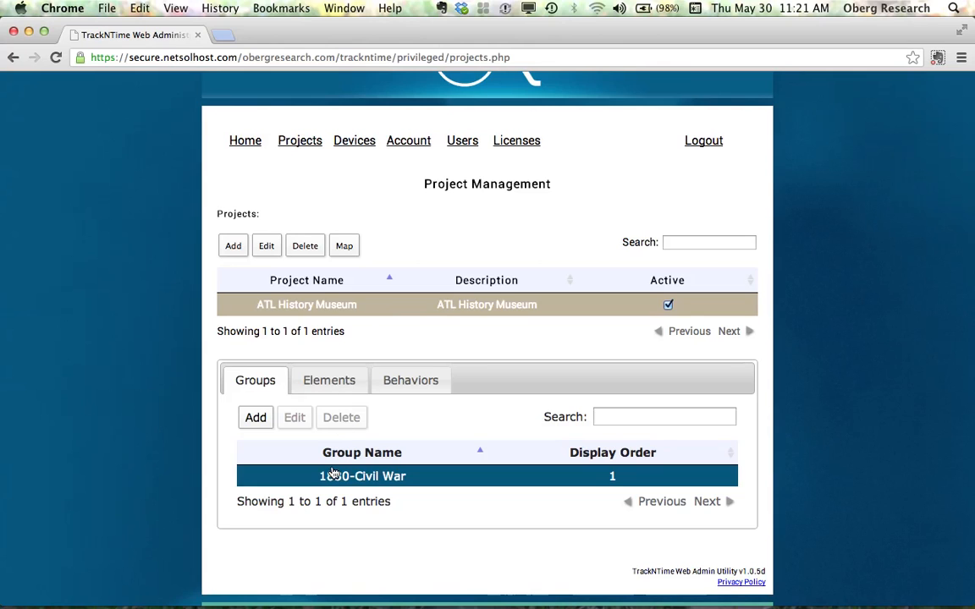
# - Add a group named 1866-1910 with display order 2
pyautogui.click(257, 419)
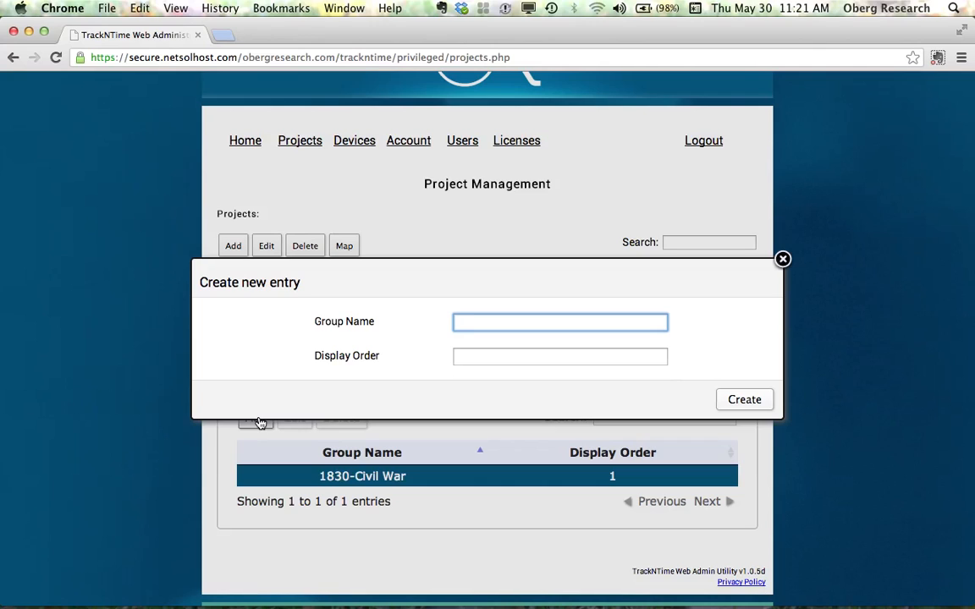
pyautogui.write('1866-1910')
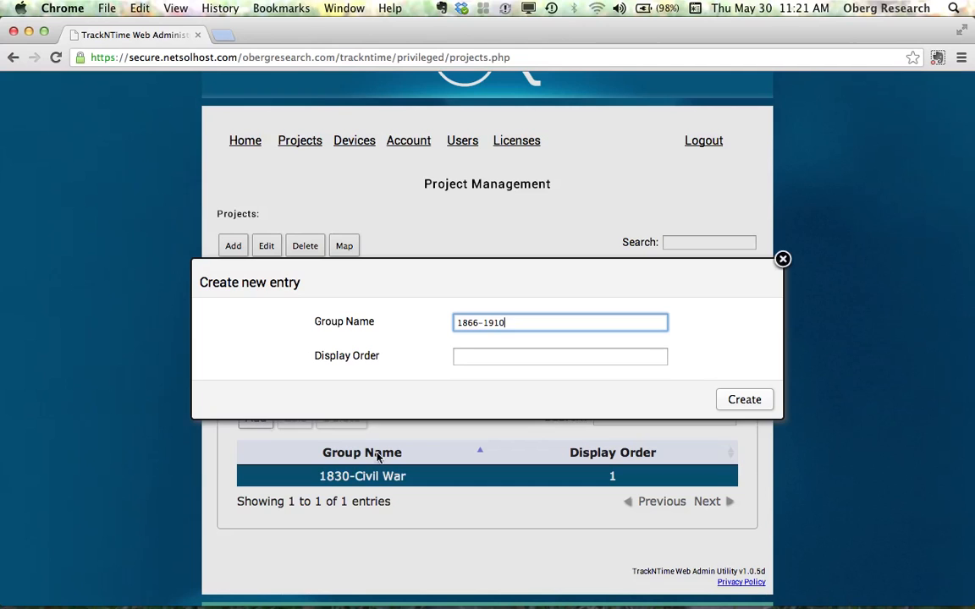
pyautogui.click(476, 358)
pyautogui.write('2')
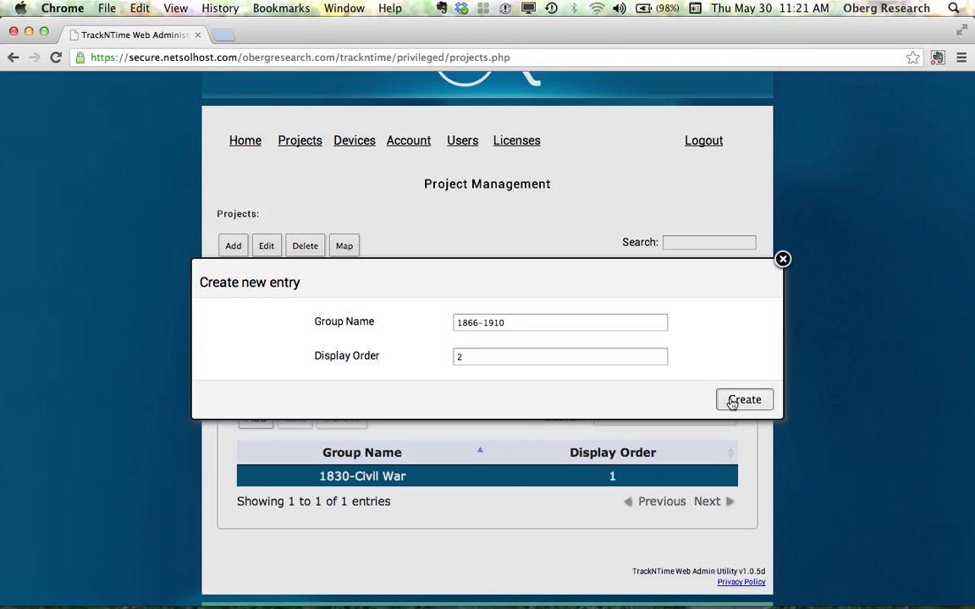
pyautogui.click(733, 401)
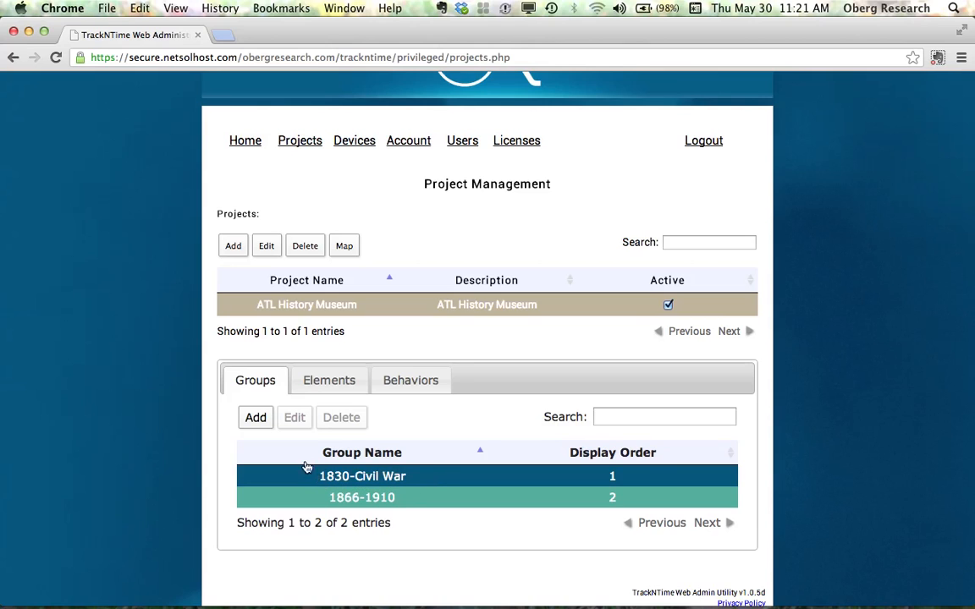
# - Add a group named 1800-1830 with display order 1
pyautogui.click(254, 419)
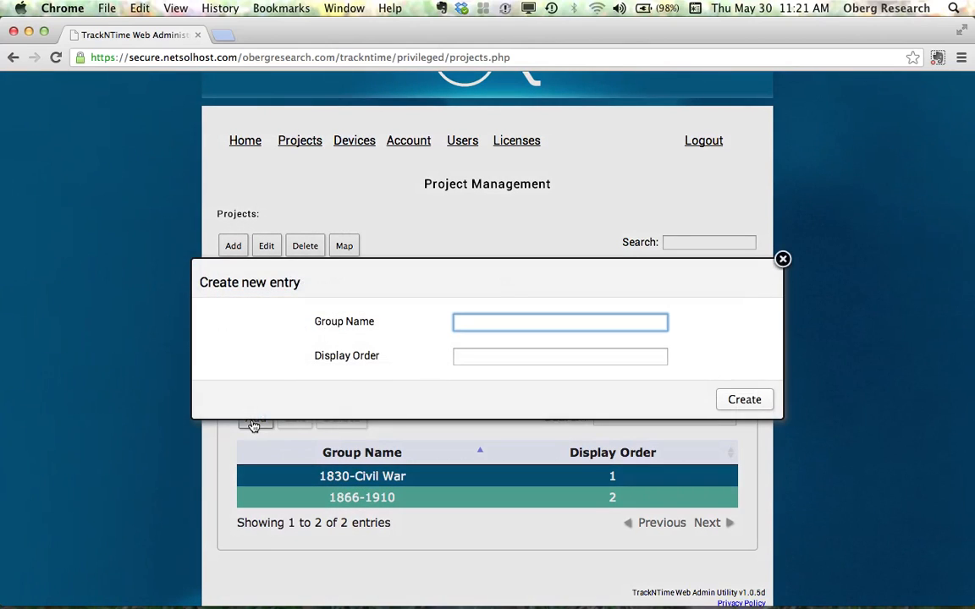
pyautogui.write('1800-1830')
pyautogui.click(474, 355)
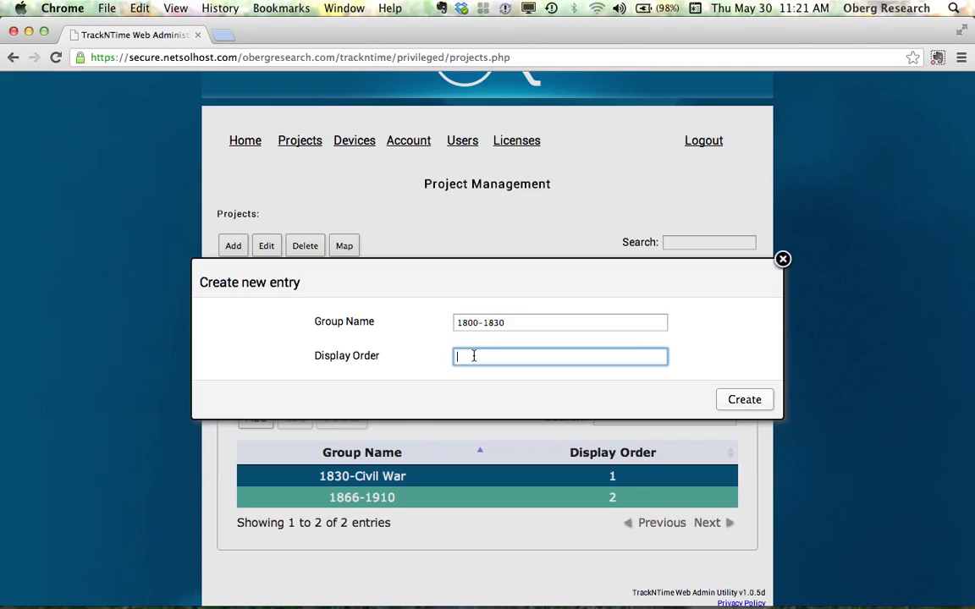
pyautogui.write('1')
pyautogui.click(733, 401)
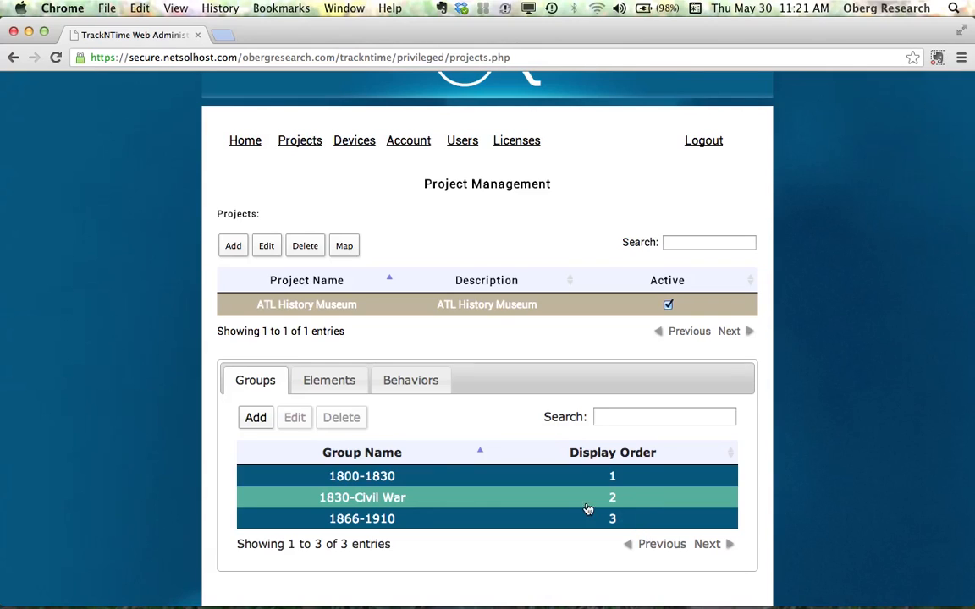
# - Add an element named Log Cabin with description EXO1.B, display order 1, in group 1800-1830
pyautogui.click(312, 374)
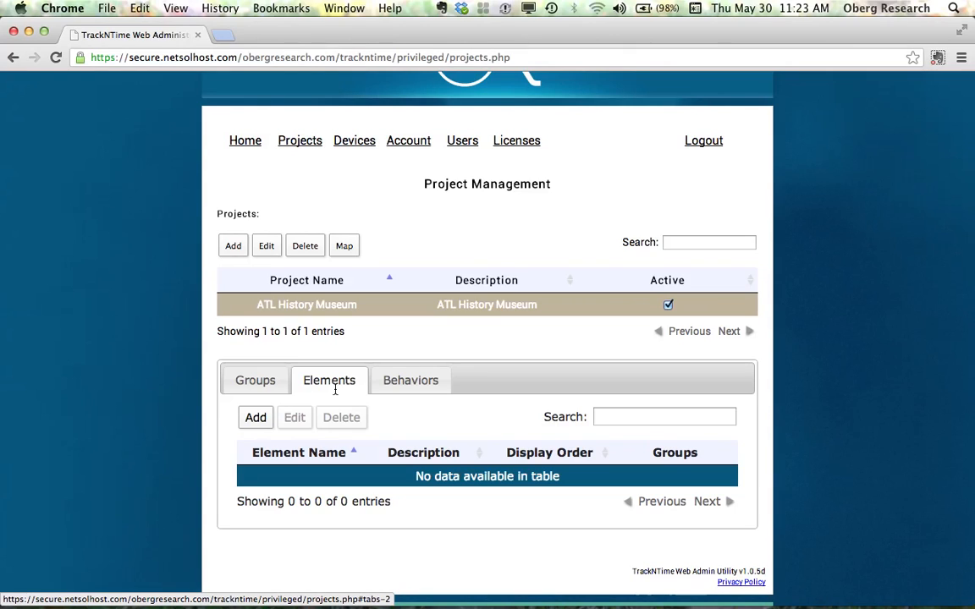
pyautogui.click(256, 418)
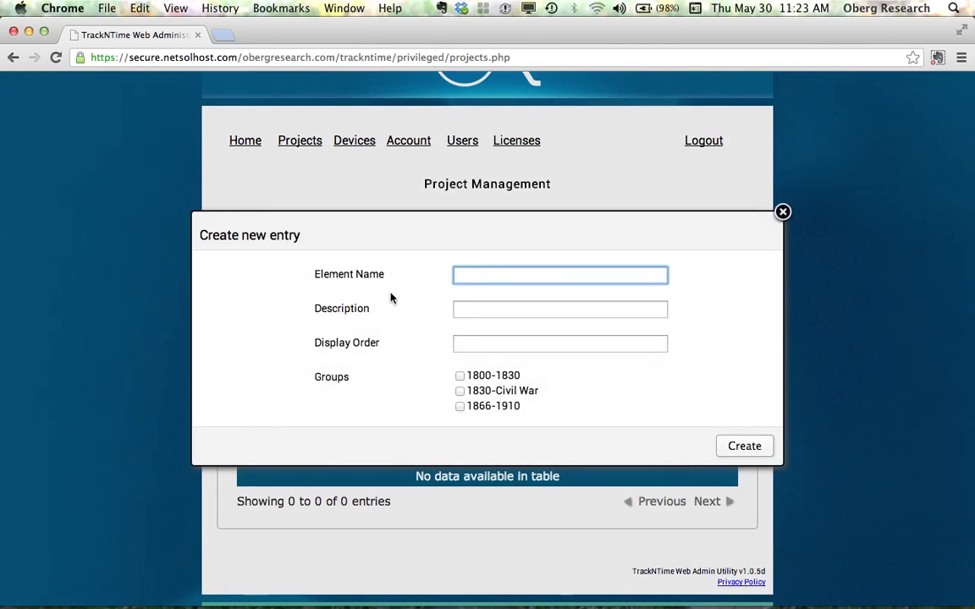
pyautogui.write('Log Cabin')
pyautogui.press('Tab')
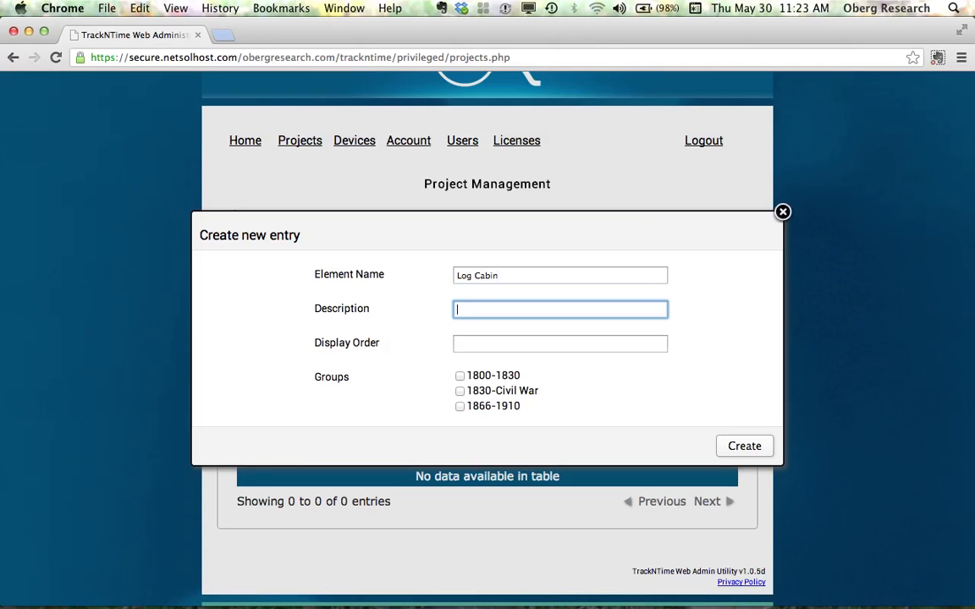
pyautogui.write('EXO1')
pyautogui.write('B')
pyautogui.press('Tab')
pyautogui.write('1')
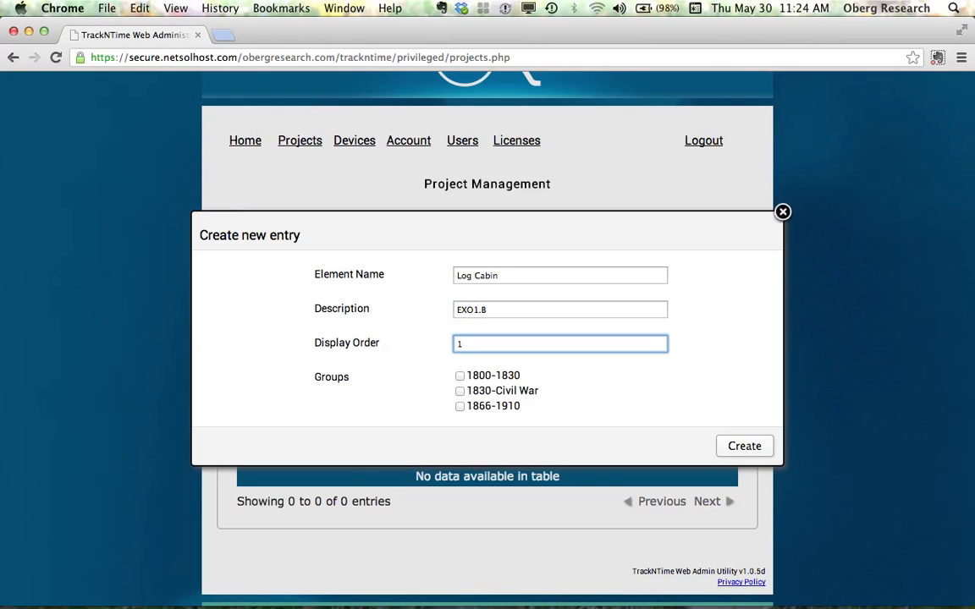
pyautogui.click(460, 377)
pyautogui.click(744, 448)
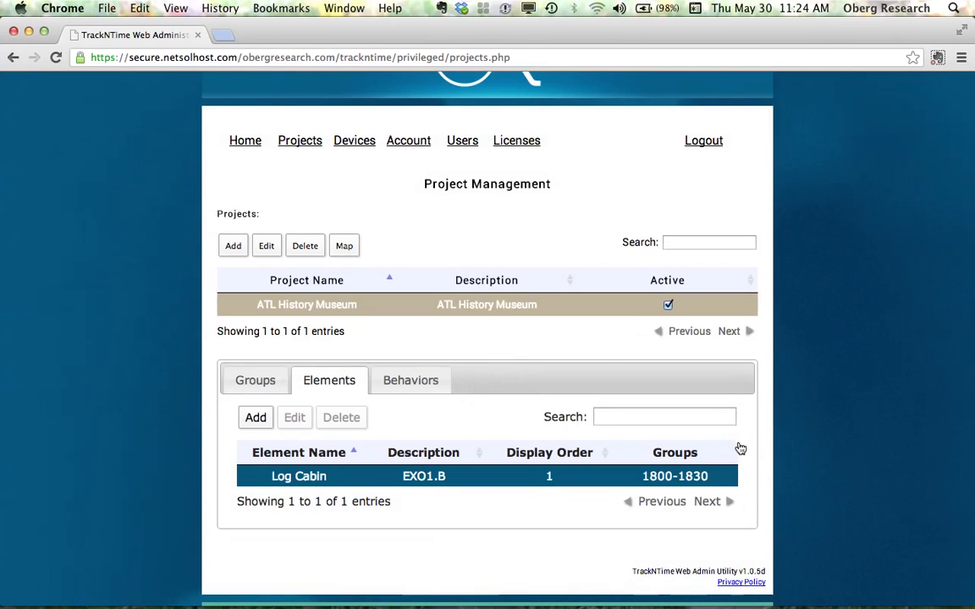
# - Add an element named Shotgun Cabin with description EXO2.13, display order 1, in group 1866-1910
pyautogui.click(256, 416)
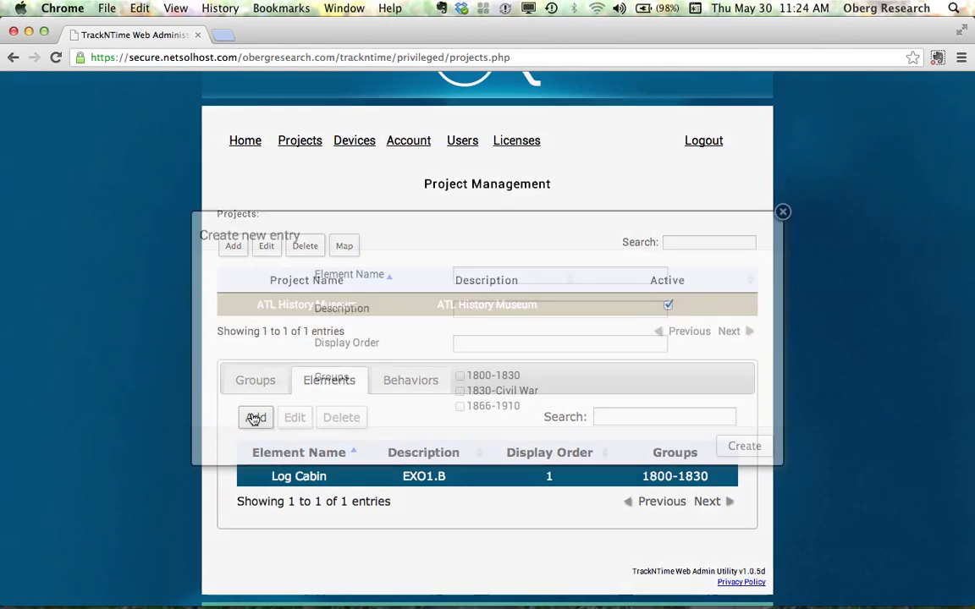
pyautogui.write('Shot')
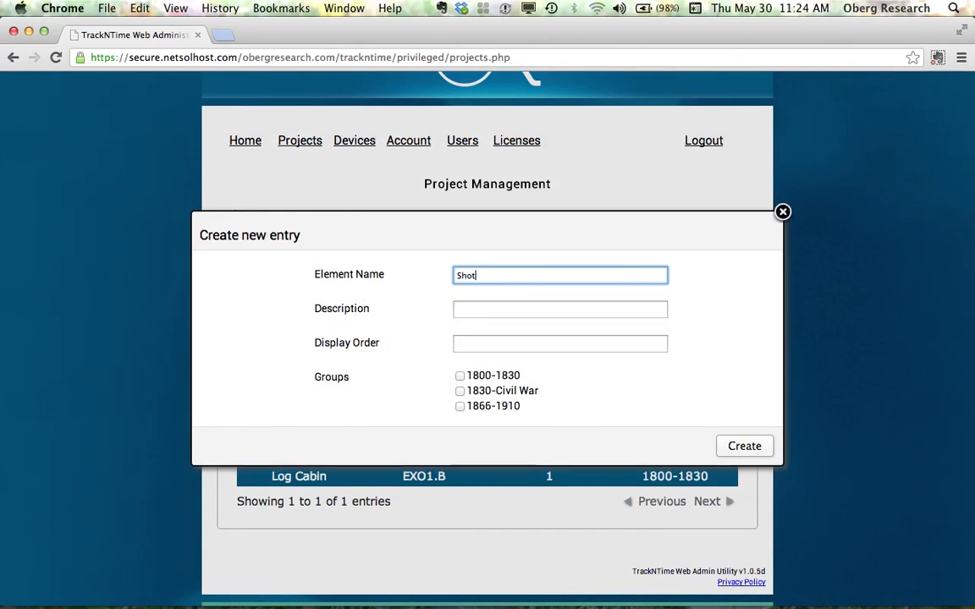
pyautogui.write('gun Cabin')
pyautogui.press('Tab')
pyautogui.write('EXO')
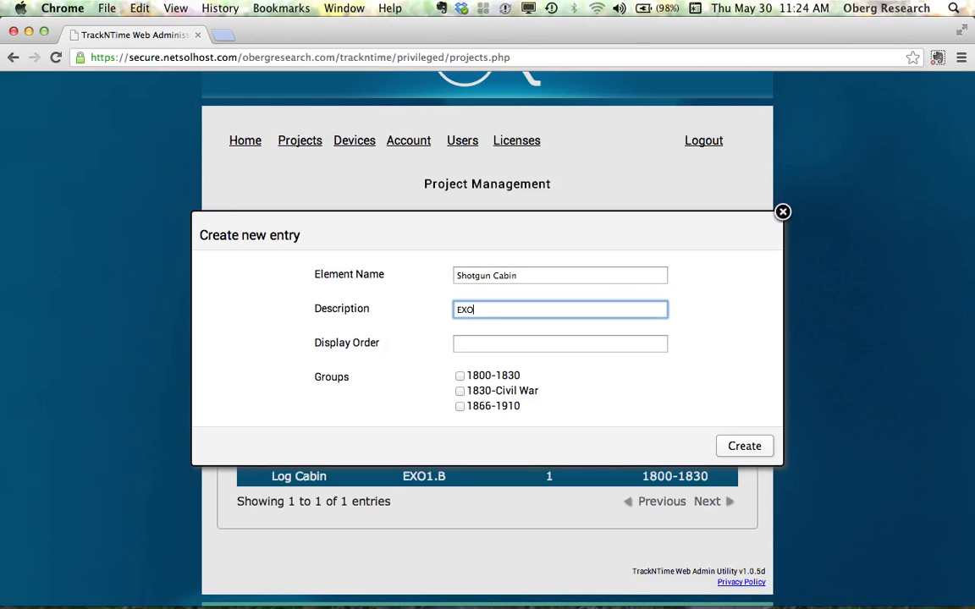
pyautogui.write('2.13')
pyautogui.press('Tab')
pyautogui.write('1')
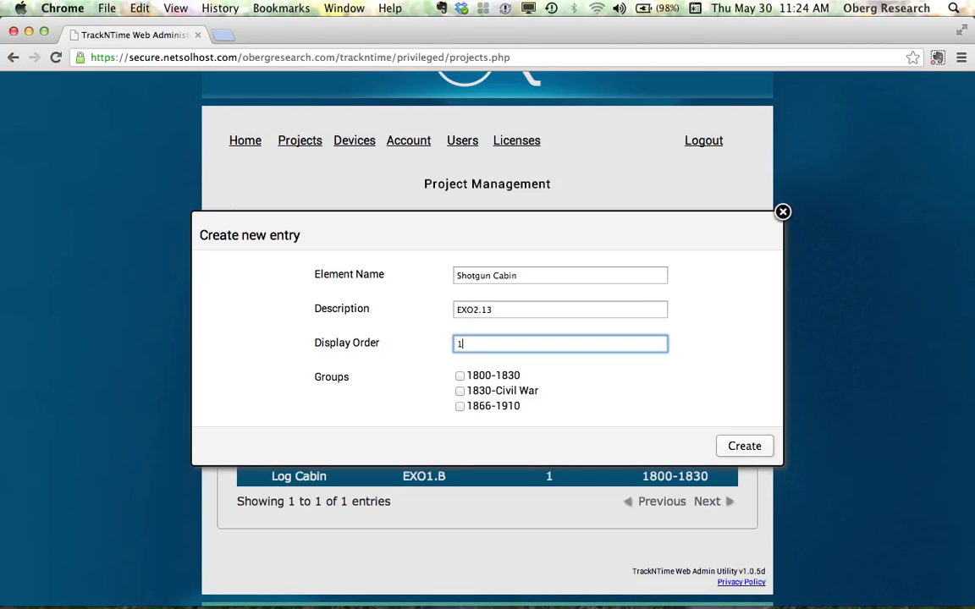
pyautogui.click(459, 407)
pyautogui.click(754, 450)
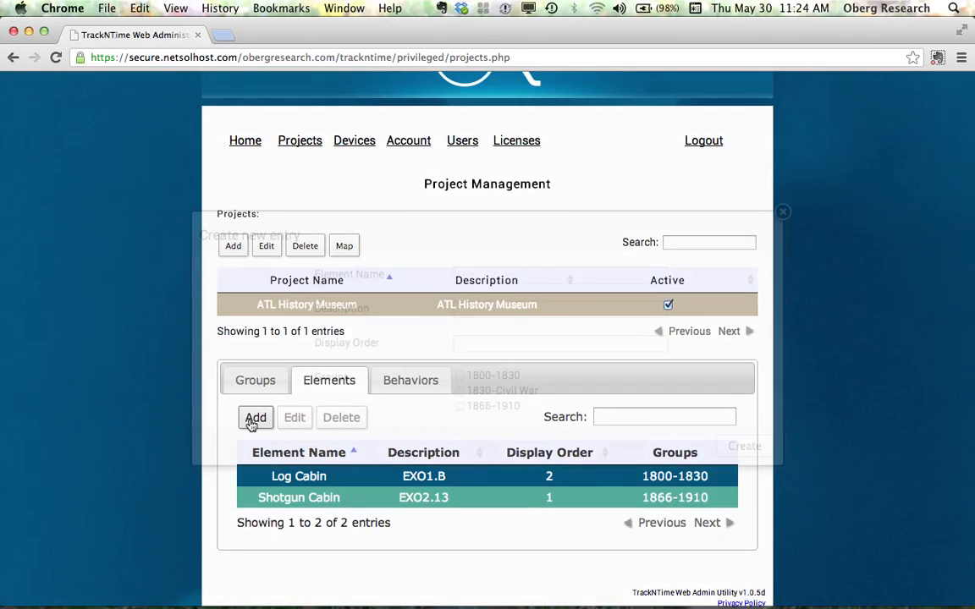
# - Add an element named AntiSlavery Sign with description EX03.12, display order 1, in group 1830-Civil War
pyautogui.click(255, 415)
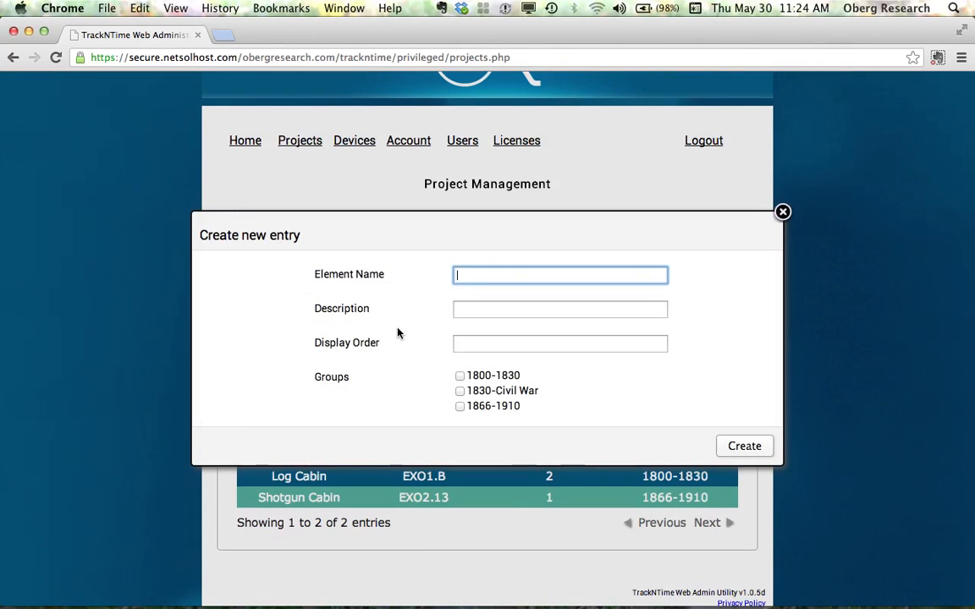
pyautogui.write('AntiSlavery Sign')
pyautogui.press('Tab')
pyautogui.write('EX')
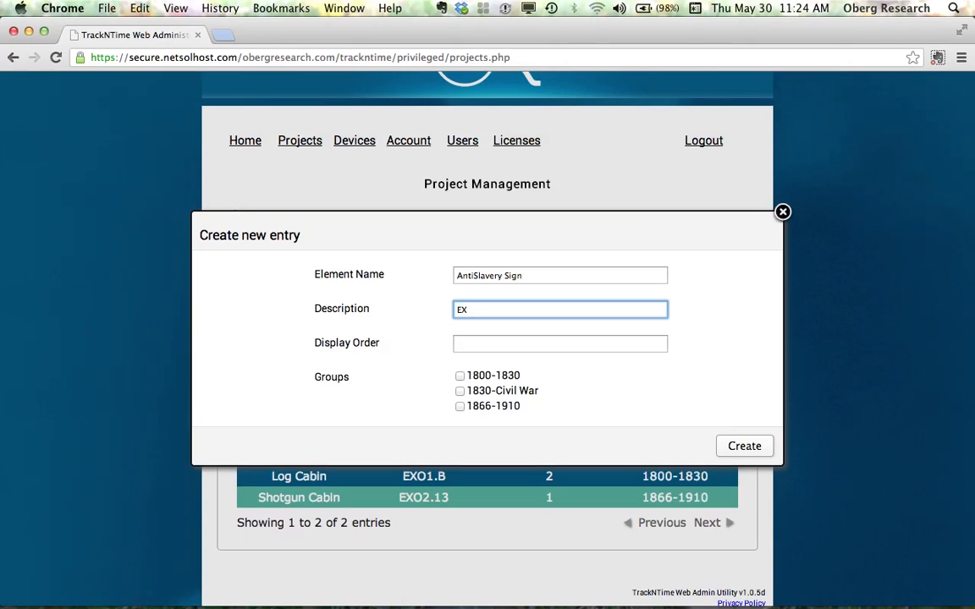
pyautogui.write('03.12')
pyautogui.press('Tab')
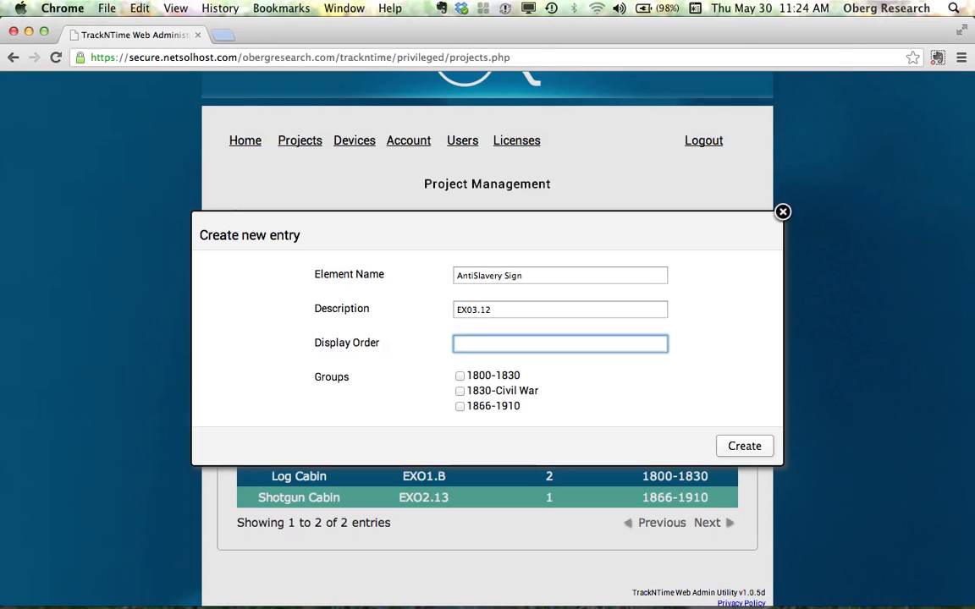
pyautogui.write('1')
pyautogui.click(459, 391)
pyautogui.click(760, 454)
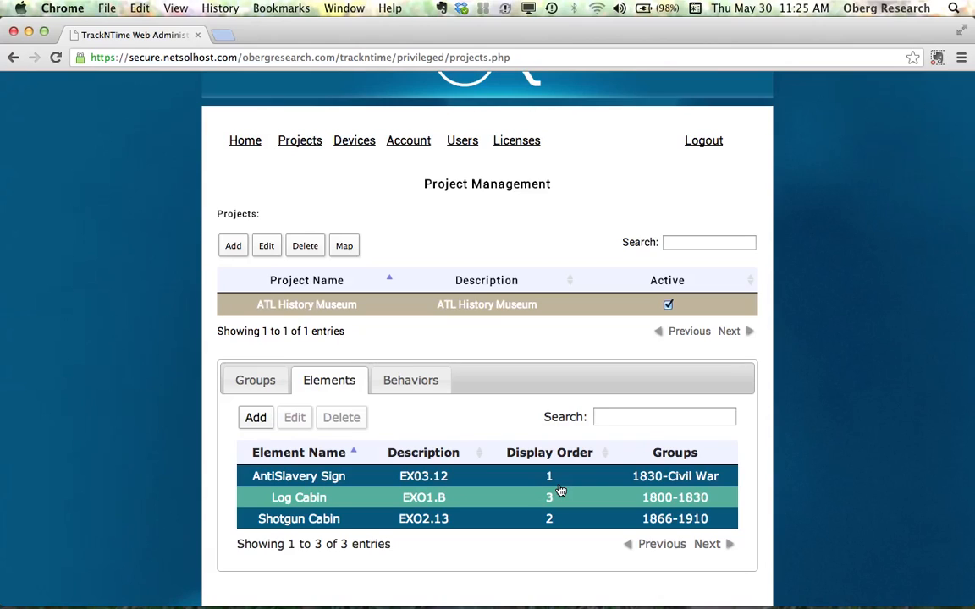
# - Add an element named Downtime with description Downtime, display order 4, assigned to all three groups
pyautogui.click(256, 420)
pyautogui.write('Do')
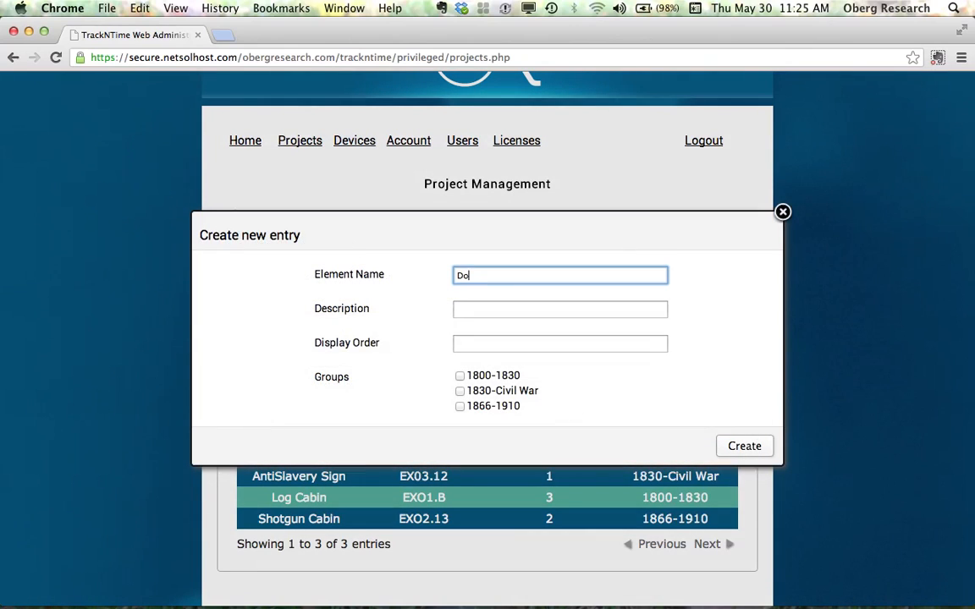
pyautogui.write('wntime')
pyautogui.press('Tab')
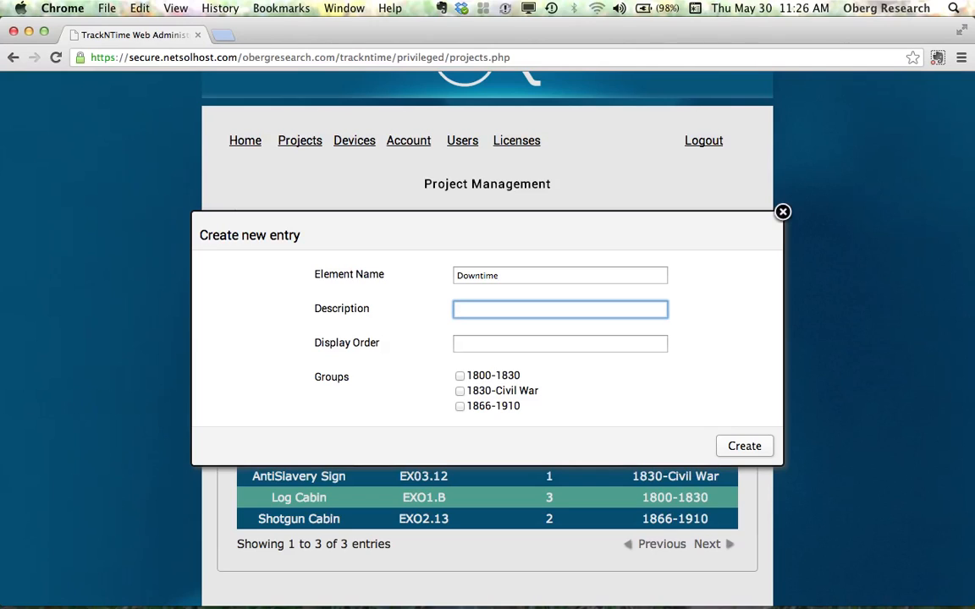
pyautogui.write('Downtime')
pyautogui.press('Tab')
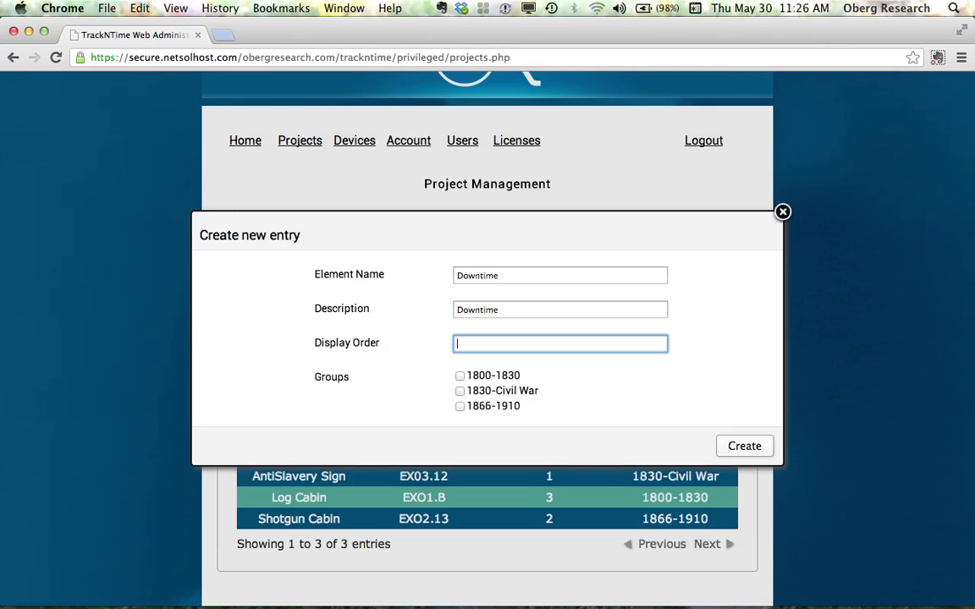
pyautogui.write('4')
pyautogui.click(460, 376)
pyautogui.click(461, 391)
pyautogui.click(460, 407)
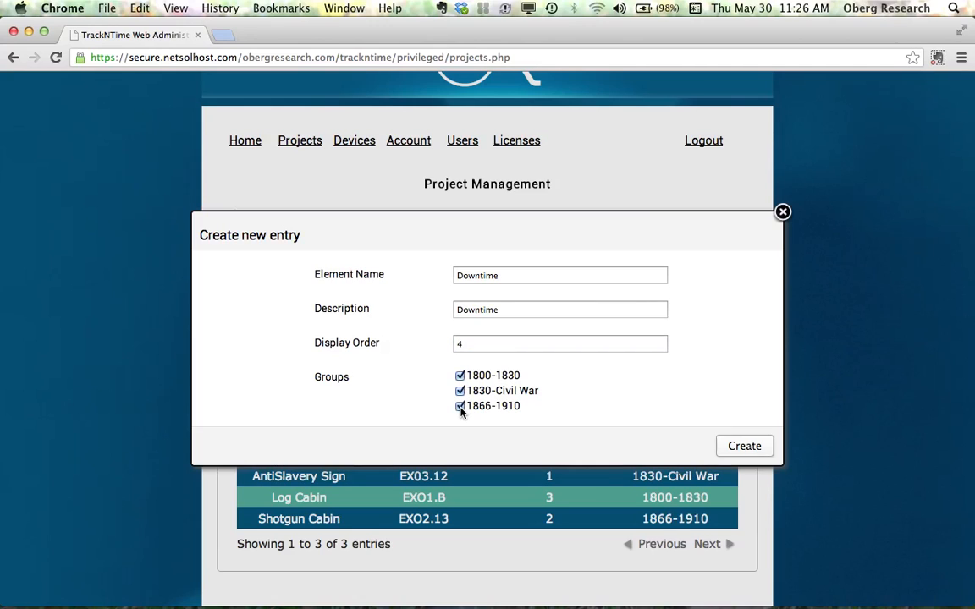
pyautogui.click(757, 449)
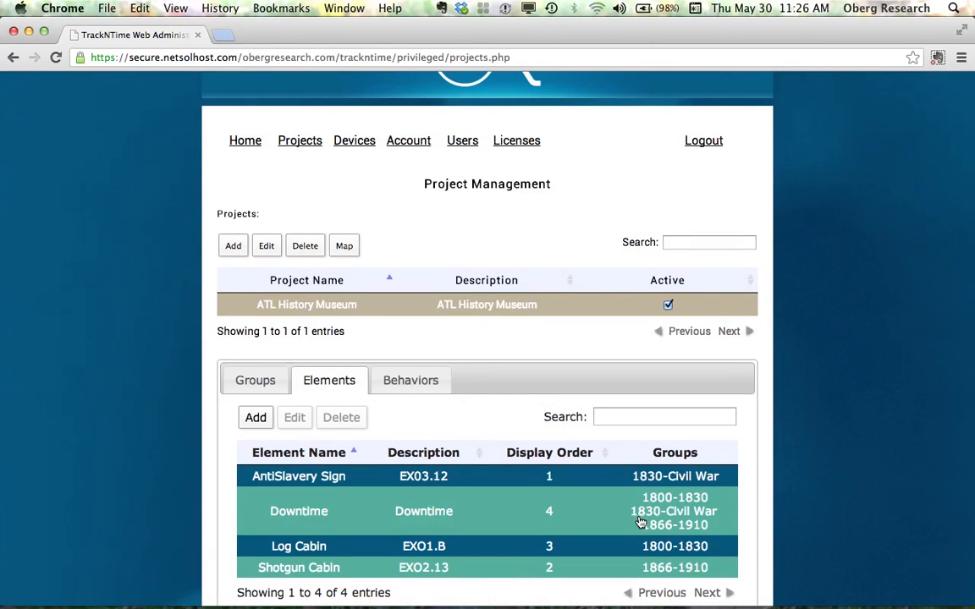
# - Open the project's behaviors list and sort it by display order
pyautogui.click(409, 385)
pyautogui.scroll(-1, 409, 389)
pyautogui.scroll(-3, 409, 390)
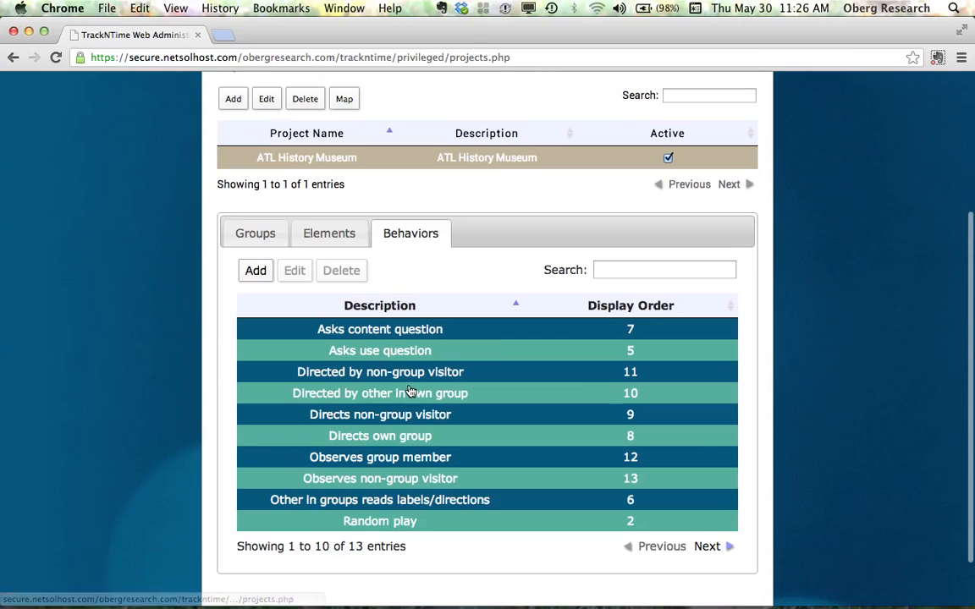
pyautogui.click(657, 313)
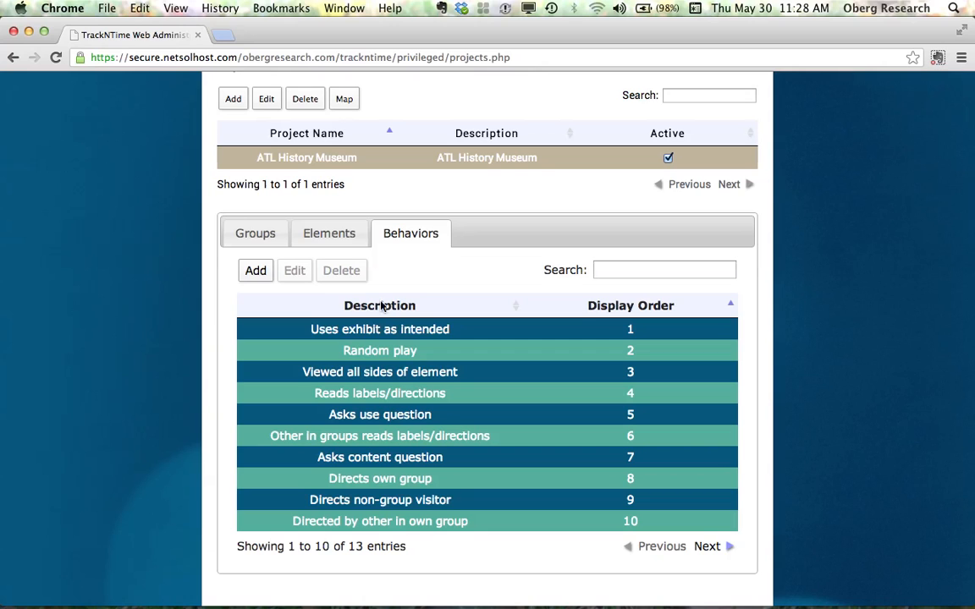
# - Add a behavior named Cell Phone Tour with display order 1
pyautogui.click(254, 271)
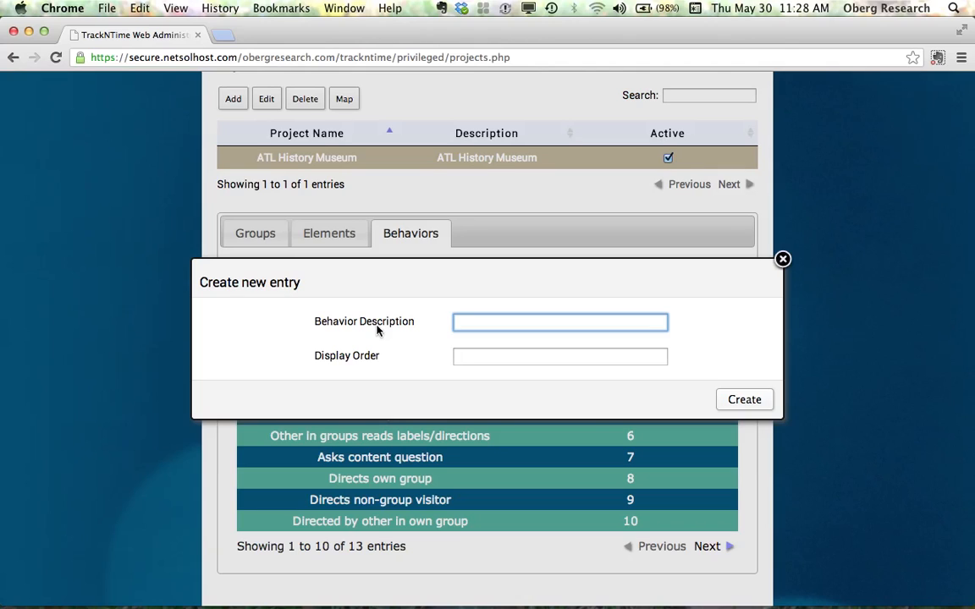
pyautogui.write('Cell Phone Tour')
pyautogui.press('Tab')
pyautogui.write('1')
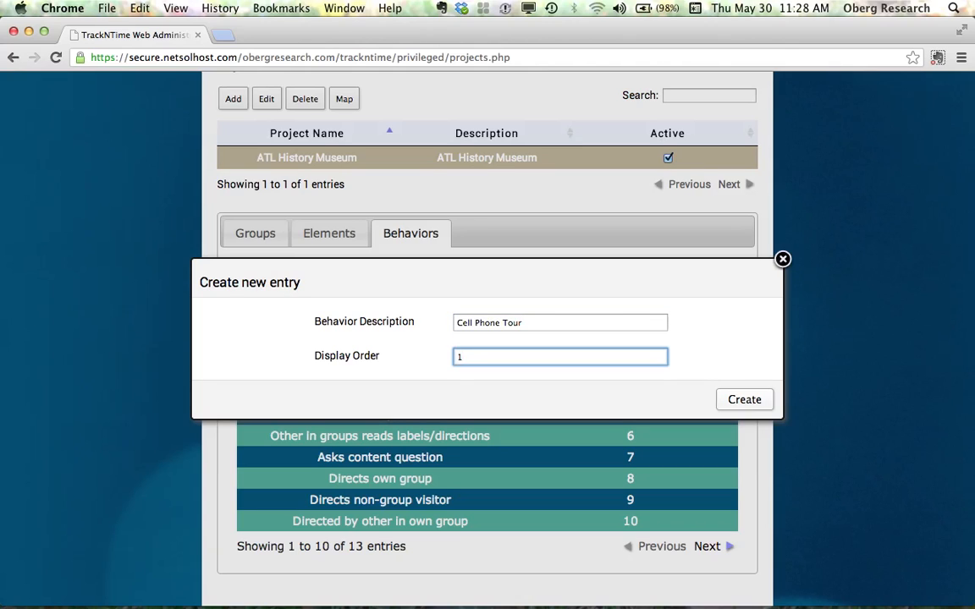
pyautogui.click(733, 403)
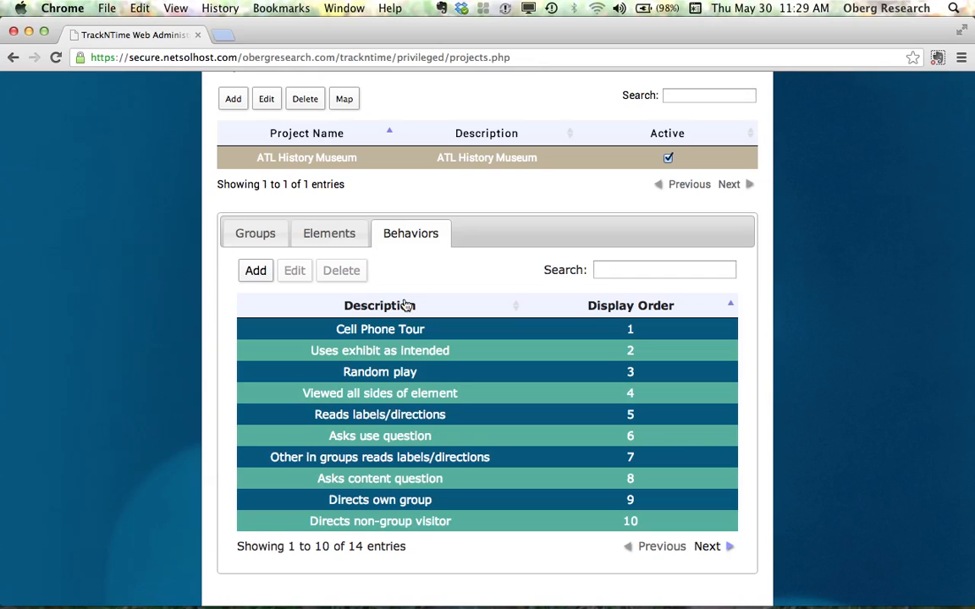
# - Review the project's groups, elements and behaviors lists
pyautogui.scroll(2, 405, 304)
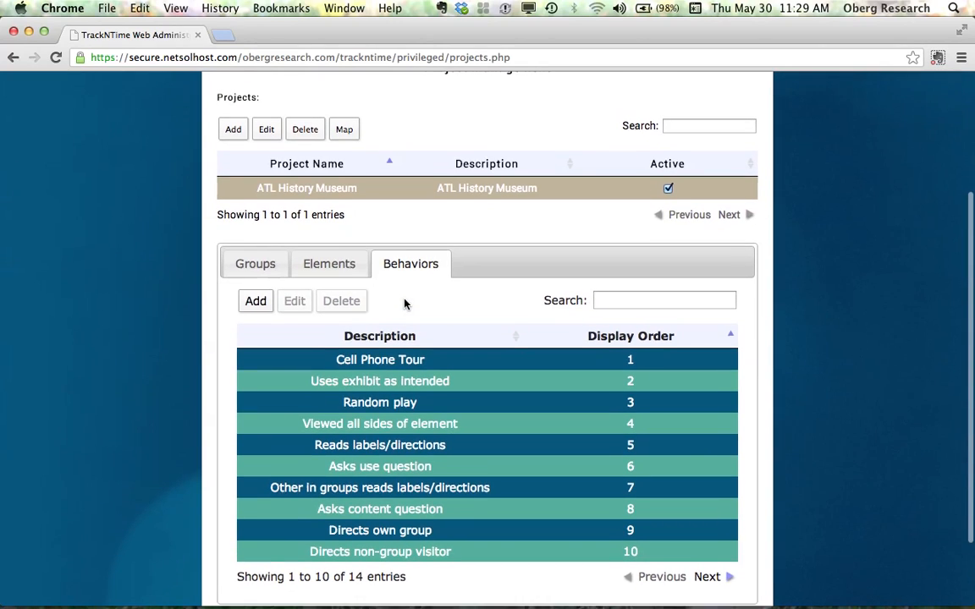
pyautogui.scroll(1, 405, 304)
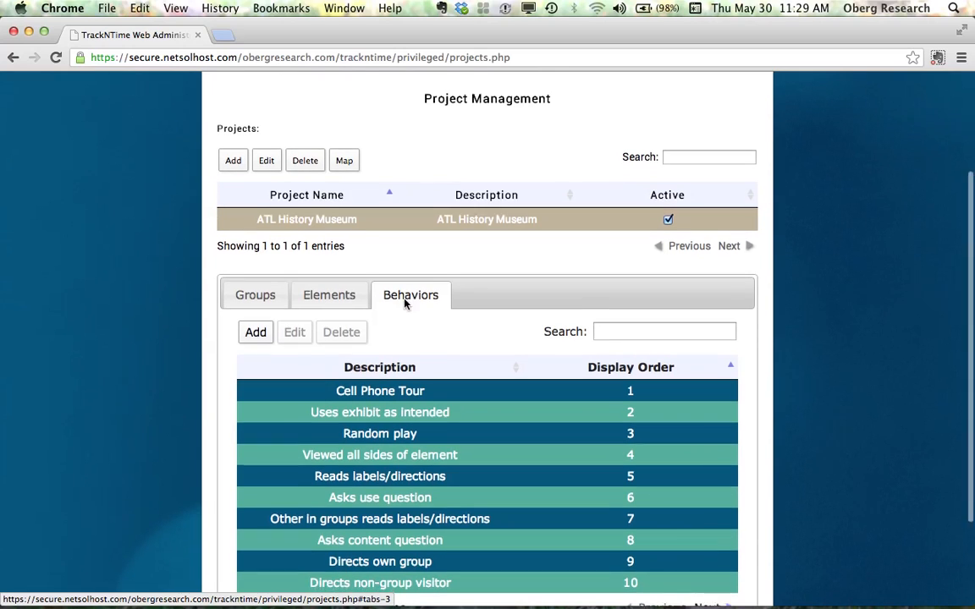
pyautogui.scroll(-1, 402, 300)
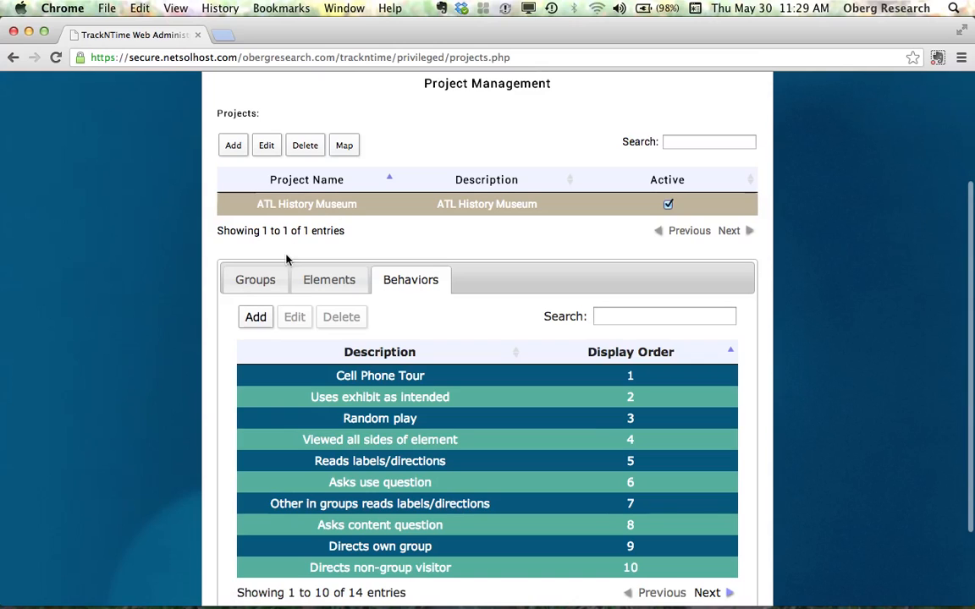
pyautogui.click(263, 282)
pyautogui.click(332, 318)
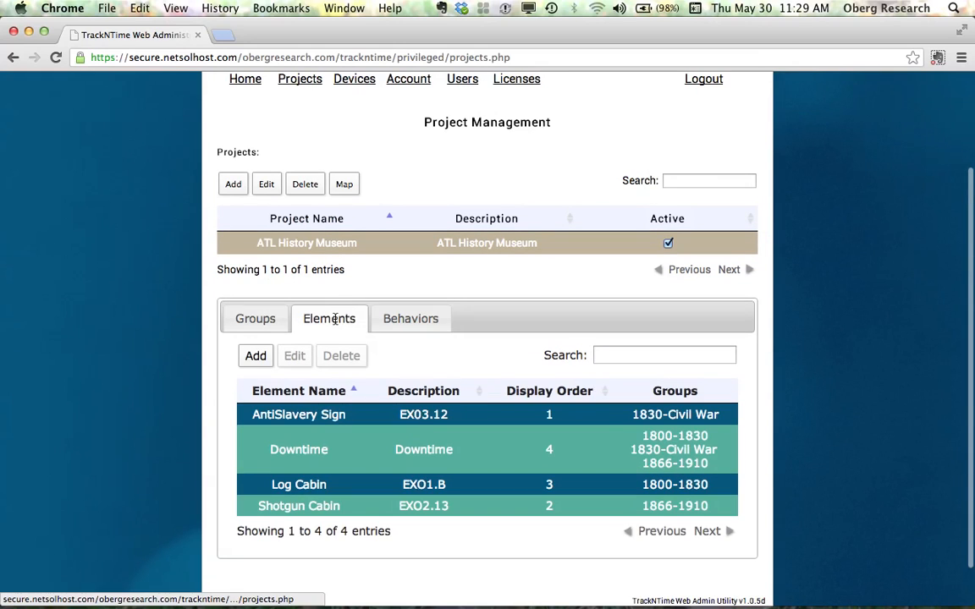
pyautogui.click(431, 321)
pyautogui.scroll(3, 430, 327)
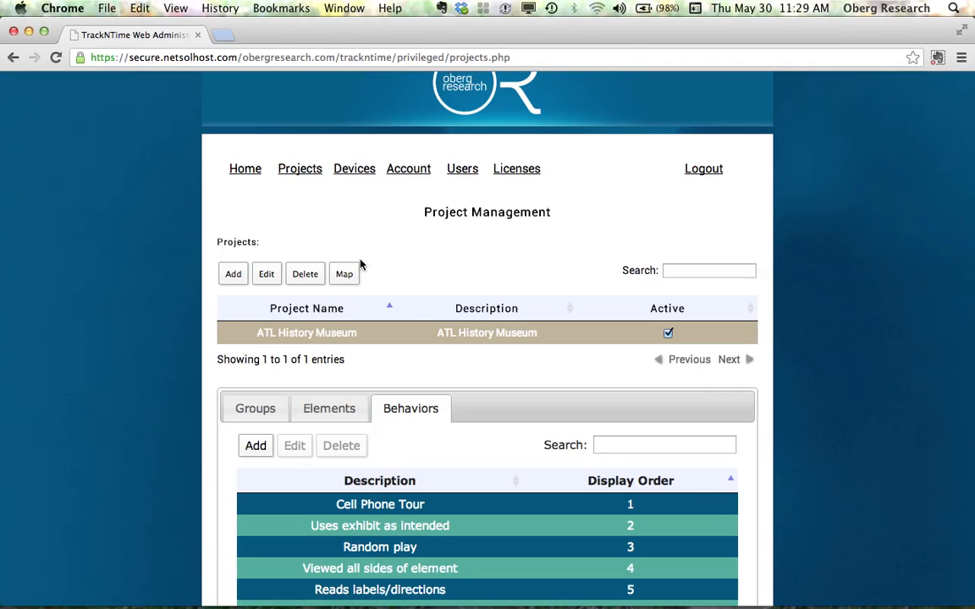
pyautogui.click(329, 414)
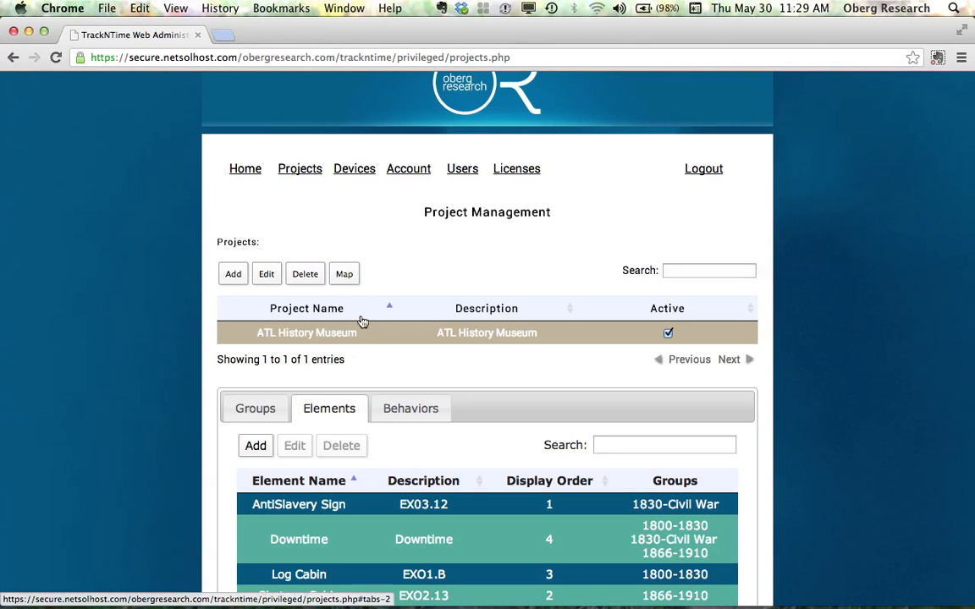
# - Open the project map and upload BDL_floorplan_1.jpg as the floor plan
pyautogui.click(345, 274)
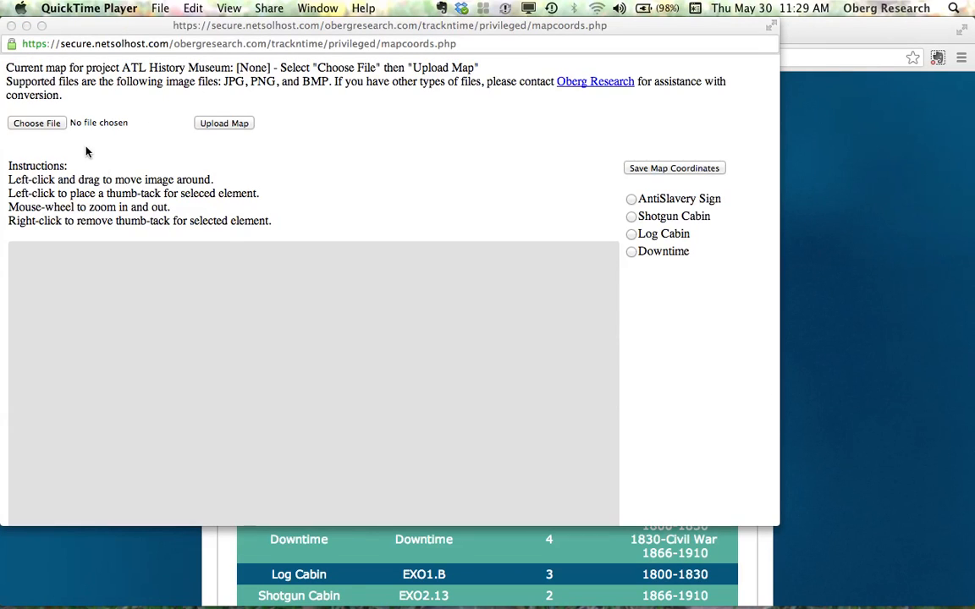
pyautogui.click(46, 125)
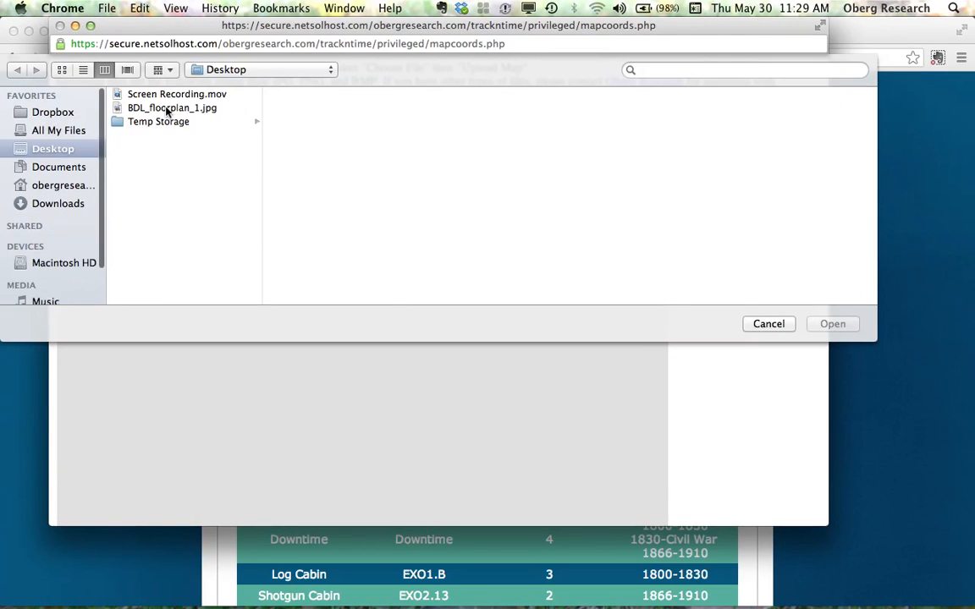
pyautogui.click(167, 108)
pyautogui.click(833, 325)
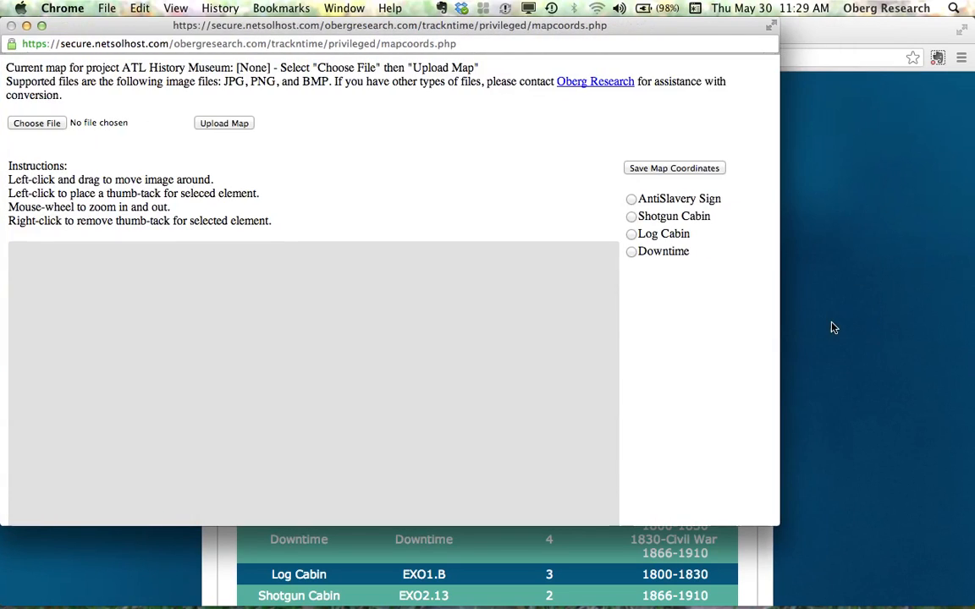
pyautogui.click(234, 125)
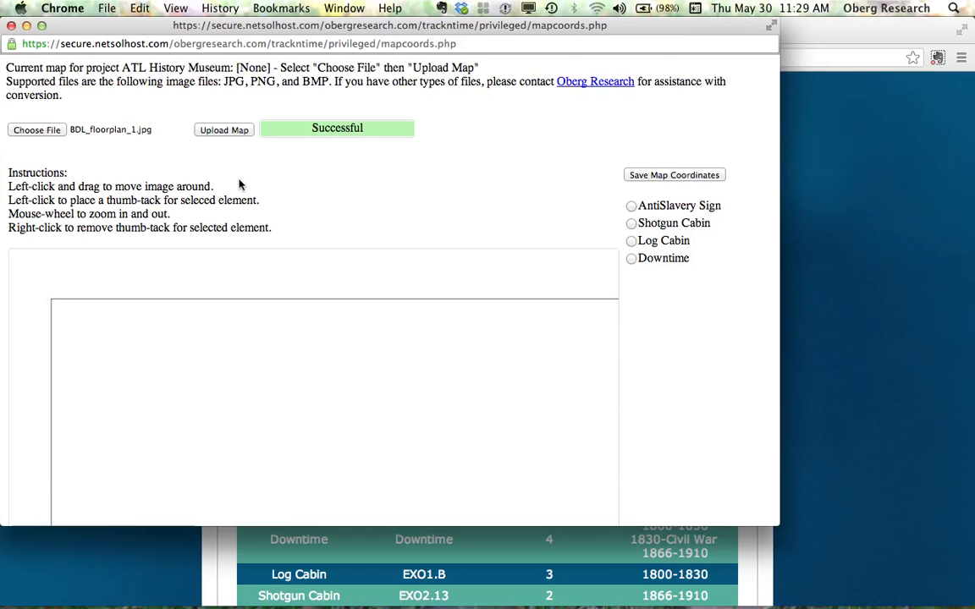
# - Select the AntiSlavery Sign element for placing its thumb-tack on the floor plan
pyautogui.scroll(-3, 239, 185)
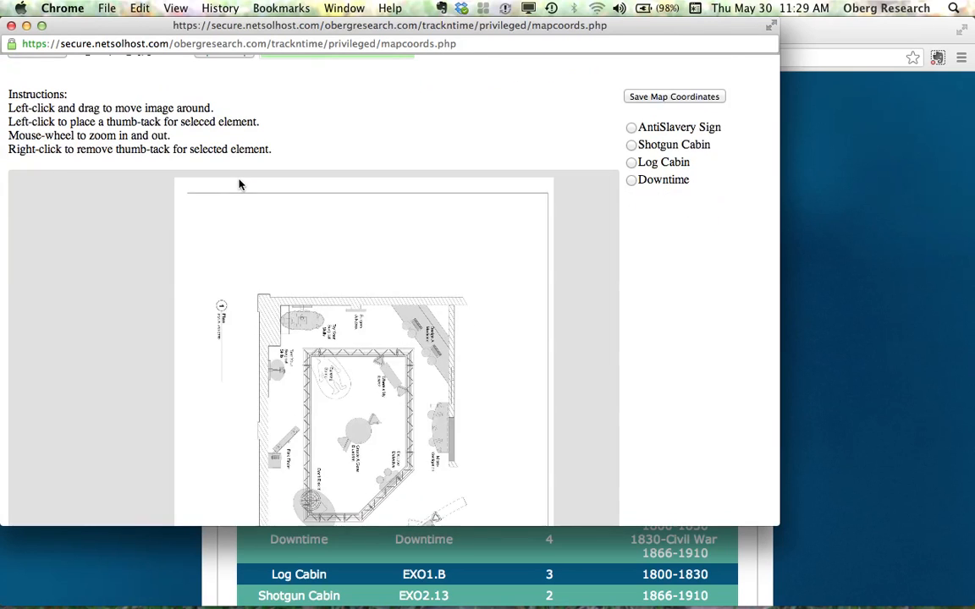
pyautogui.scroll(-2, 317, 316)
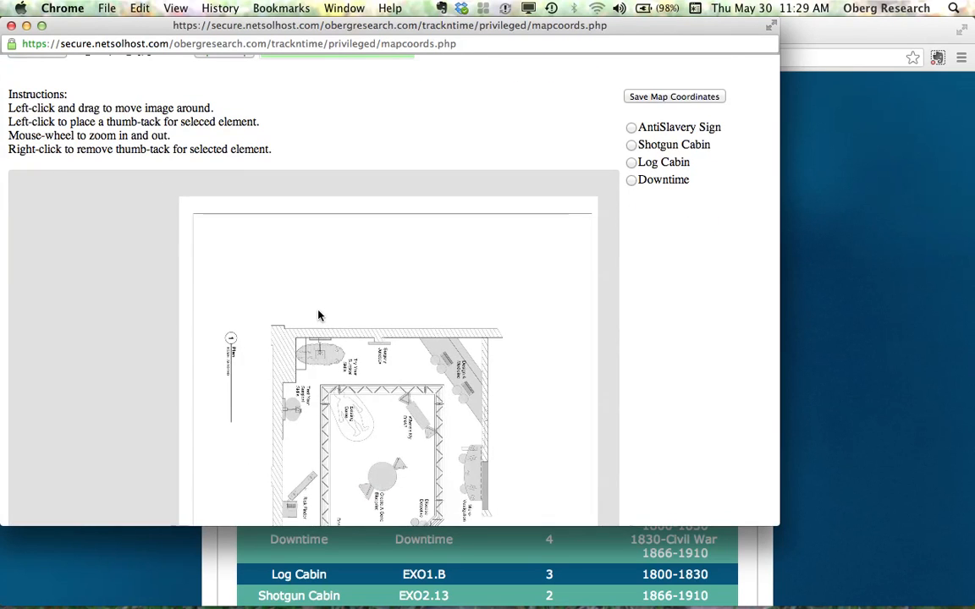
pyautogui.scroll(-2, 320, 318)
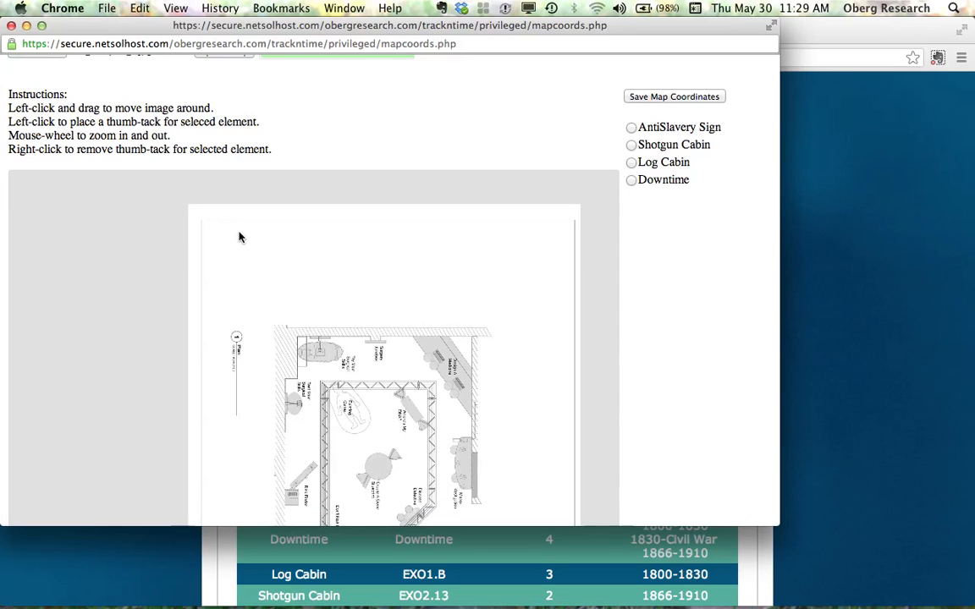
pyautogui.scroll(-3, 714, 331)
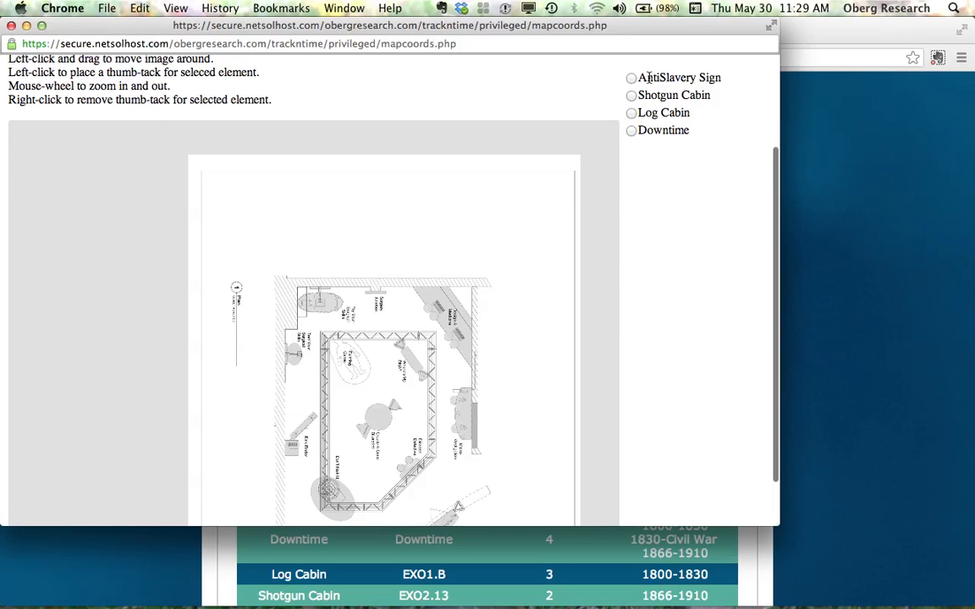
pyautogui.scroll(-2, 642, 313)
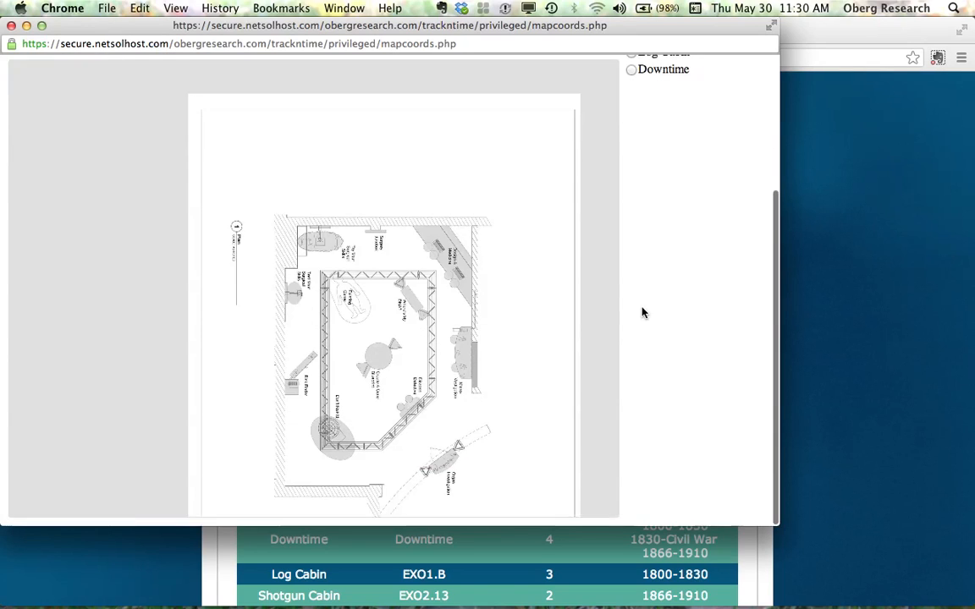
pyautogui.scroll(2, 642, 313)
pyautogui.click(632, 81)
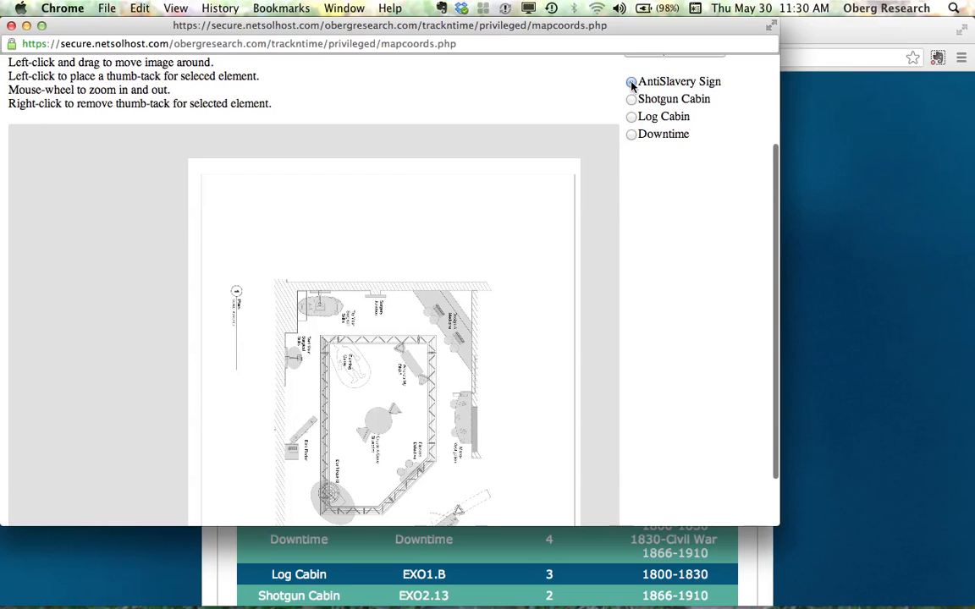
# - Place thumb-tacks on the floor plan for the AntiSlavery Sign, Shotgun Cabin, Log Cabin and Downtime elements at their exhibits
pyautogui.click(407, 376)
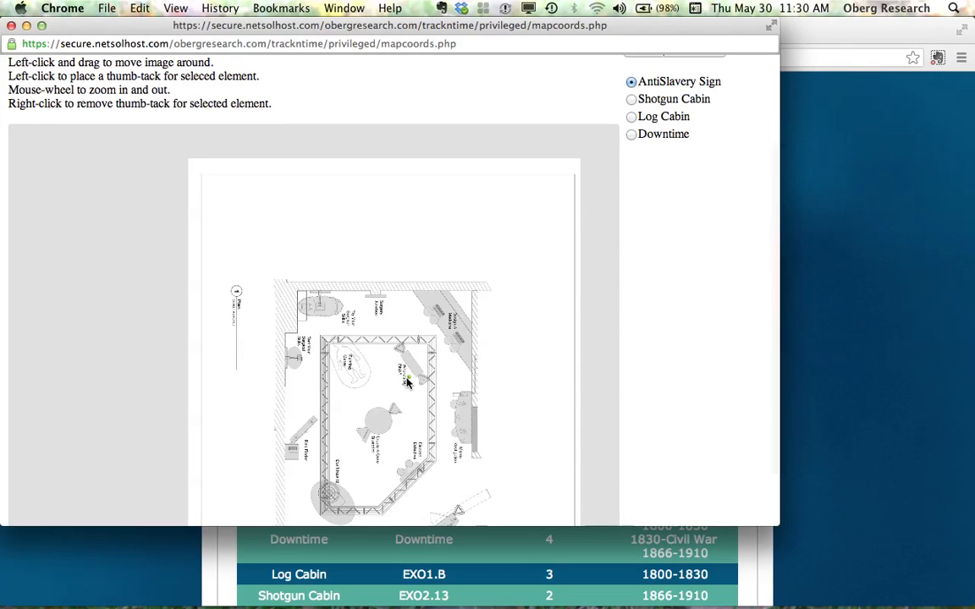
pyautogui.click(632, 99)
pyautogui.click(327, 316)
pyautogui.click(632, 117)
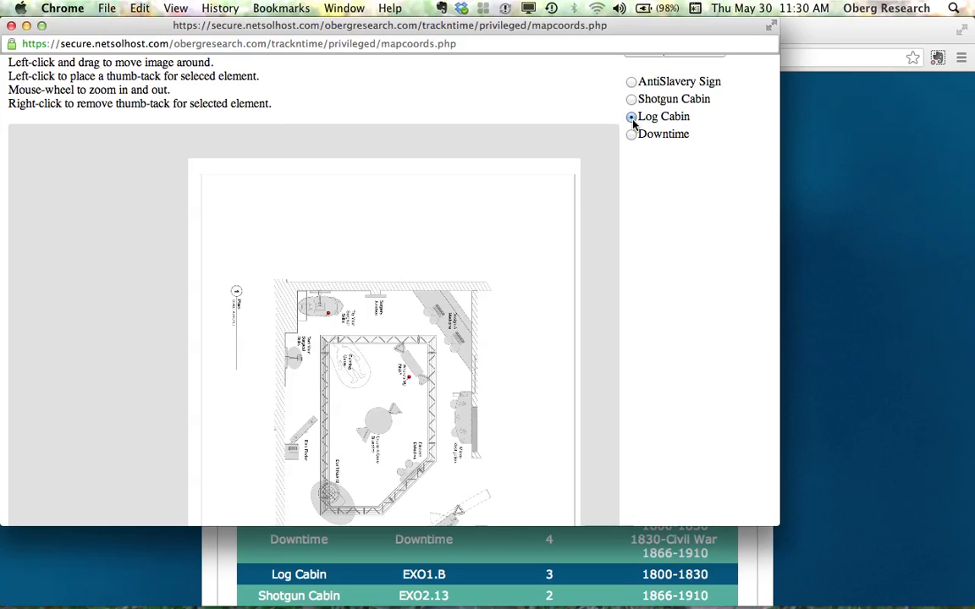
pyautogui.click(457, 338)
pyautogui.click(287, 409)
# - Save the map coordinates and close the map window
pyautogui.scroll(2, 322, 196)
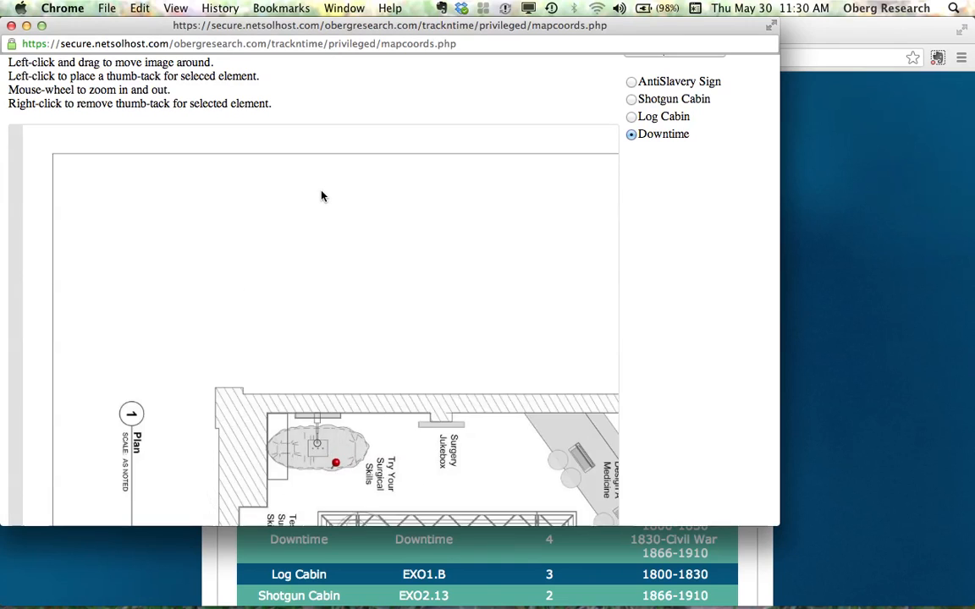
pyautogui.scroll(3, 677, 207)
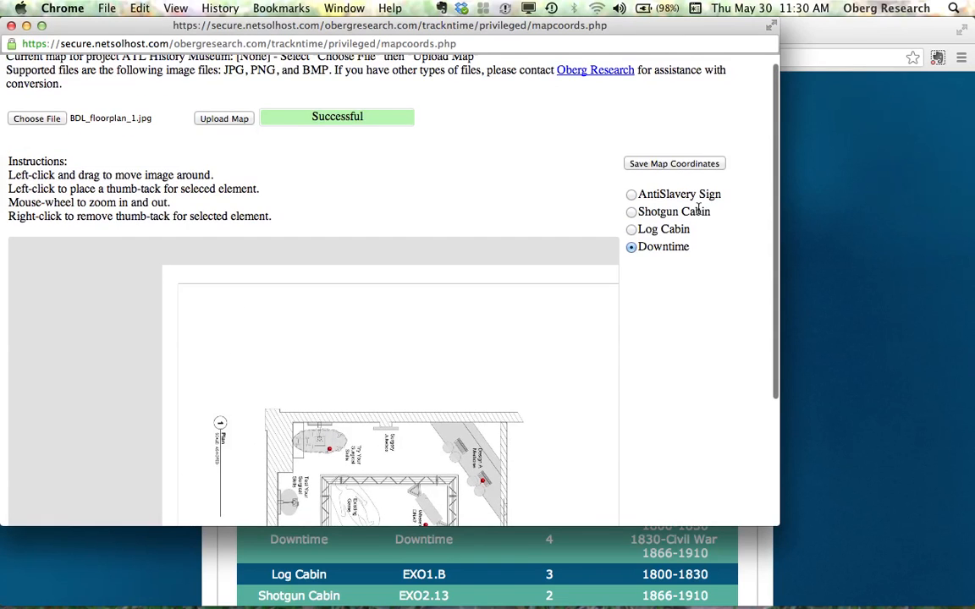
pyautogui.click(675, 164)
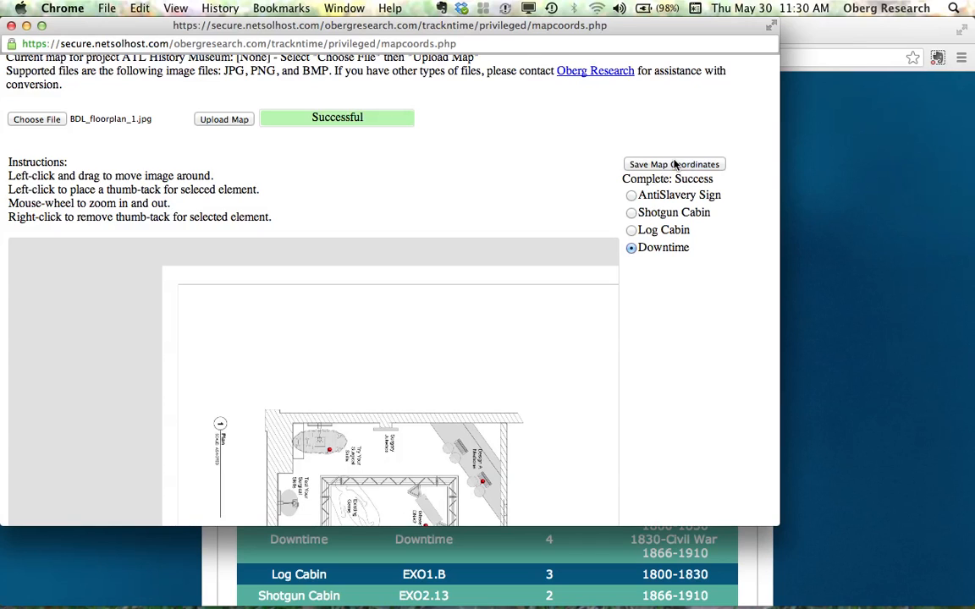
pyautogui.click(11, 27)
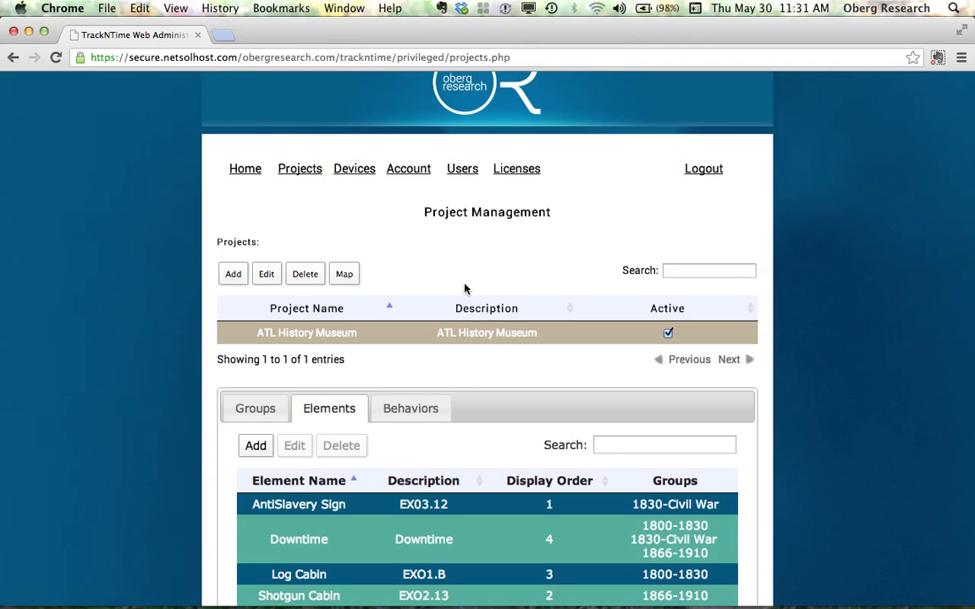
pyautogui.click(356, 170)
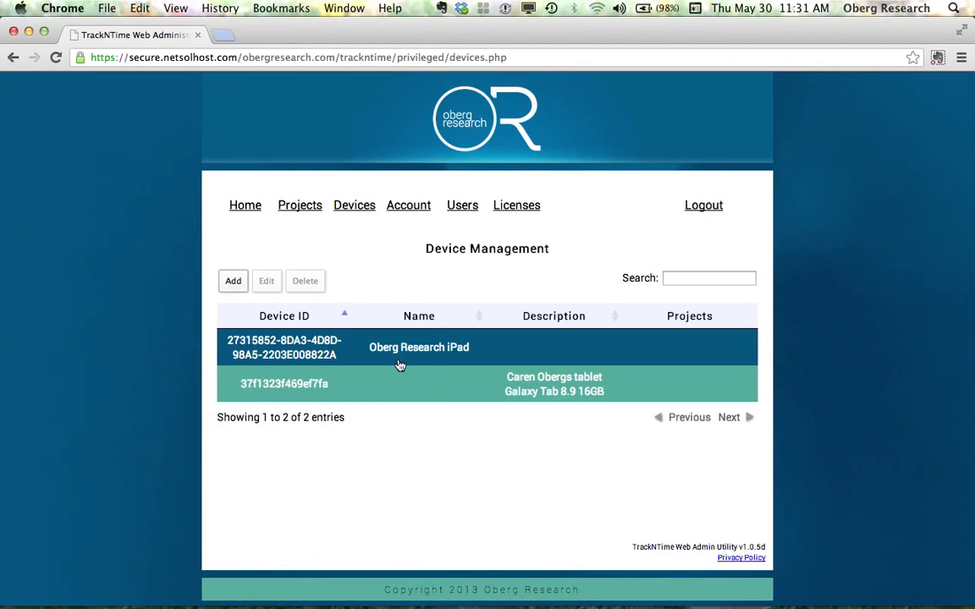
pyautogui.click(235, 291)
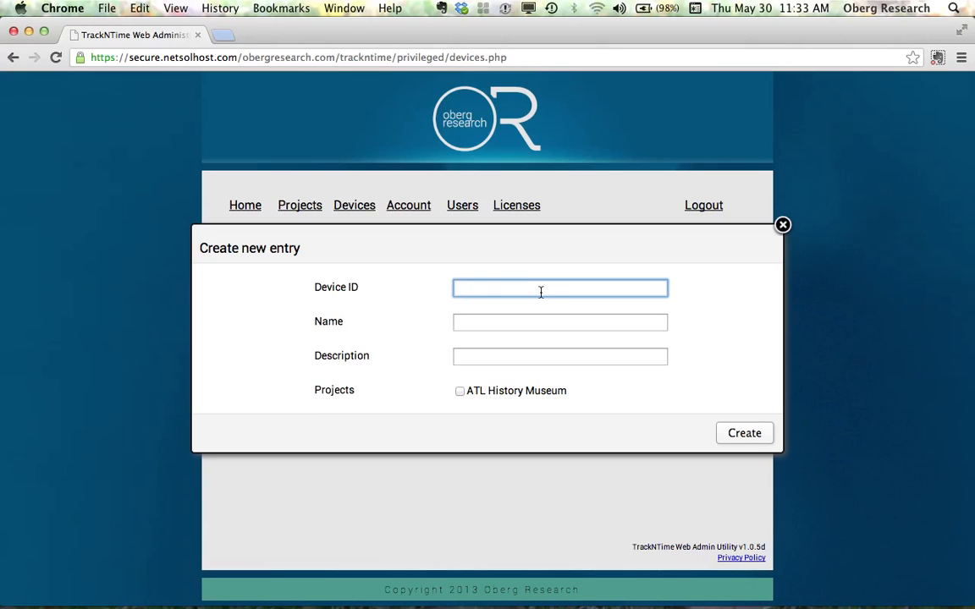
pyautogui.click(466, 327)
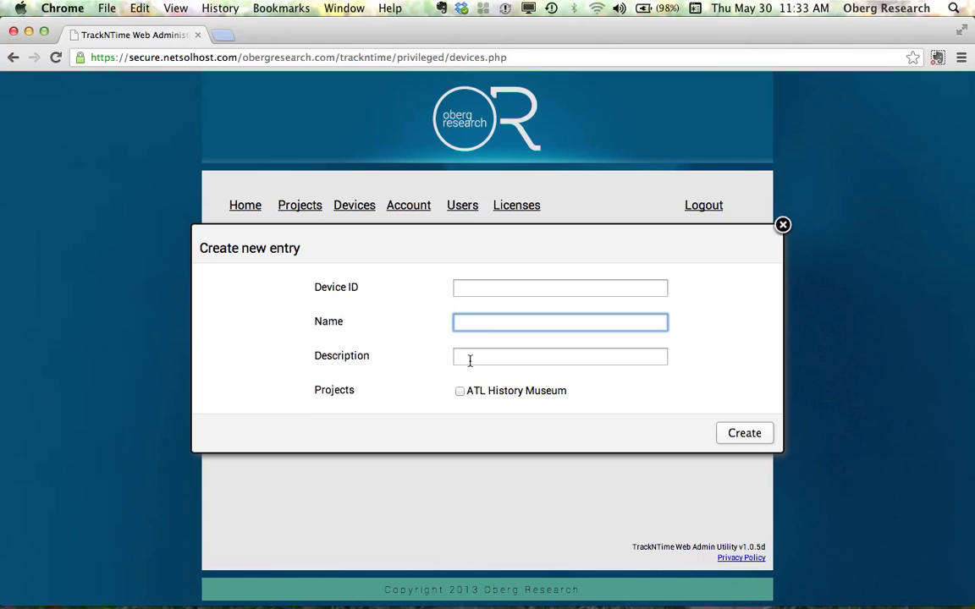
pyautogui.click(470, 361)
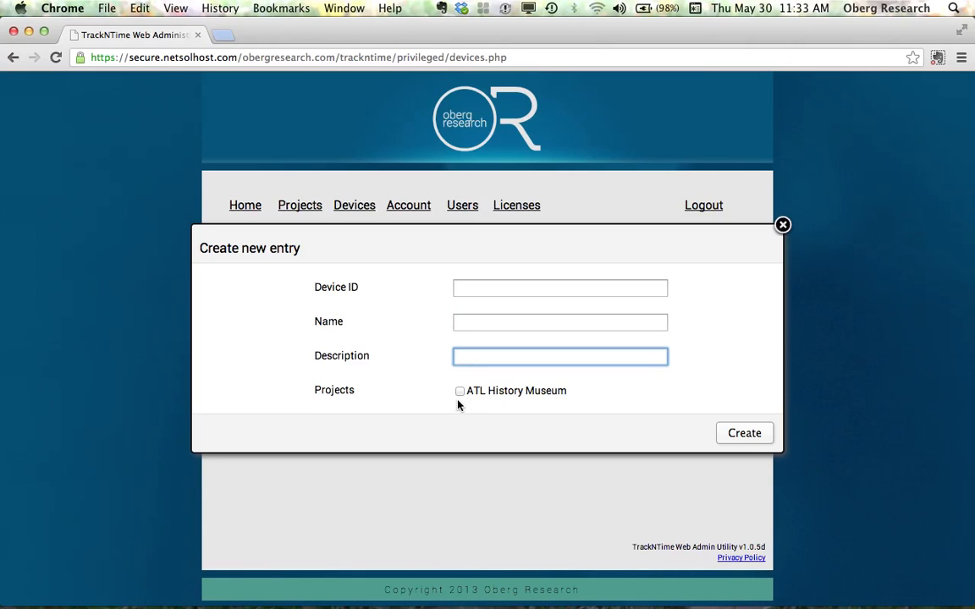
pyautogui.click(460, 393)
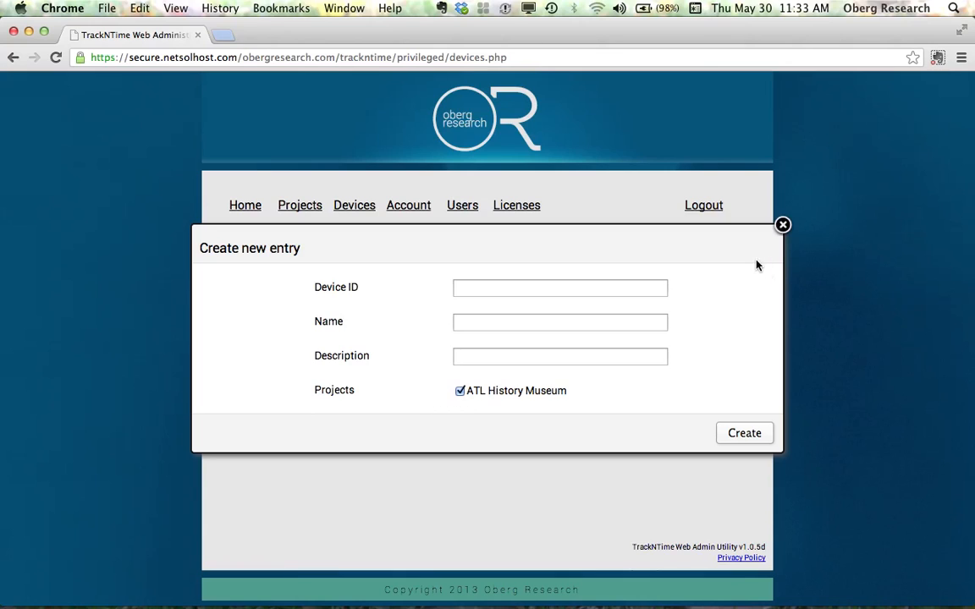
pyautogui.click(784, 227)
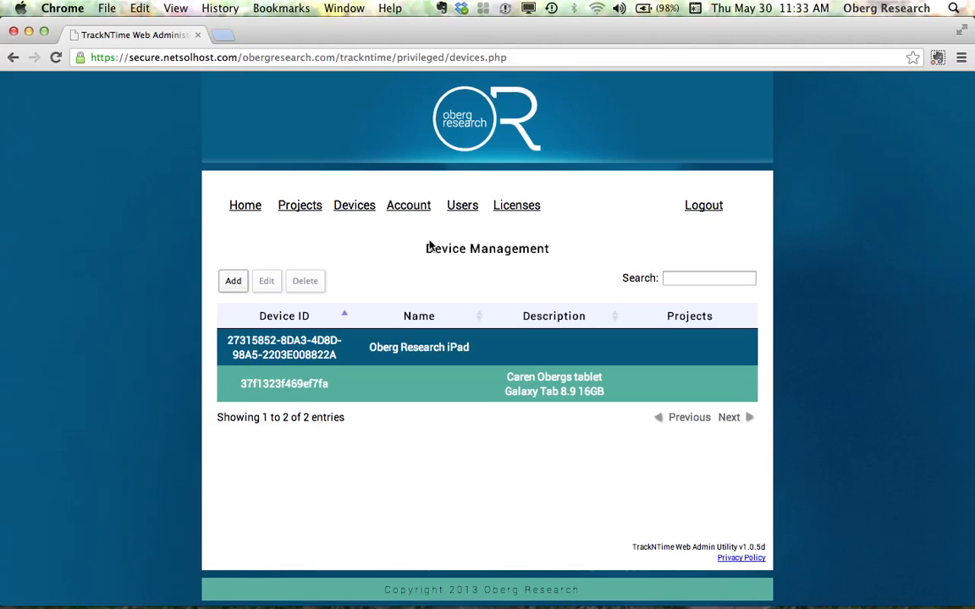
# - Log out of the TrackNTime web admin utility
pyautogui.click(689, 208)
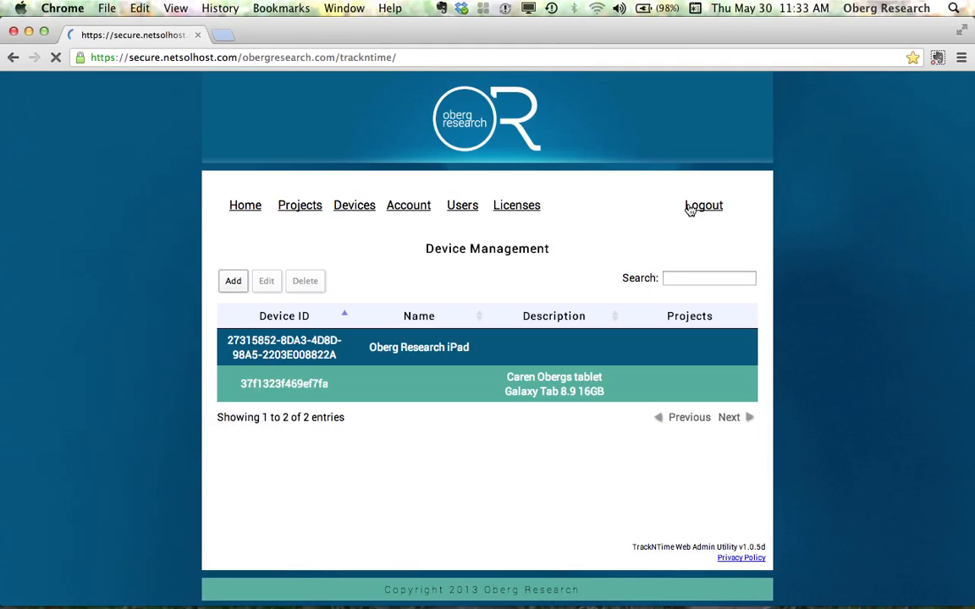